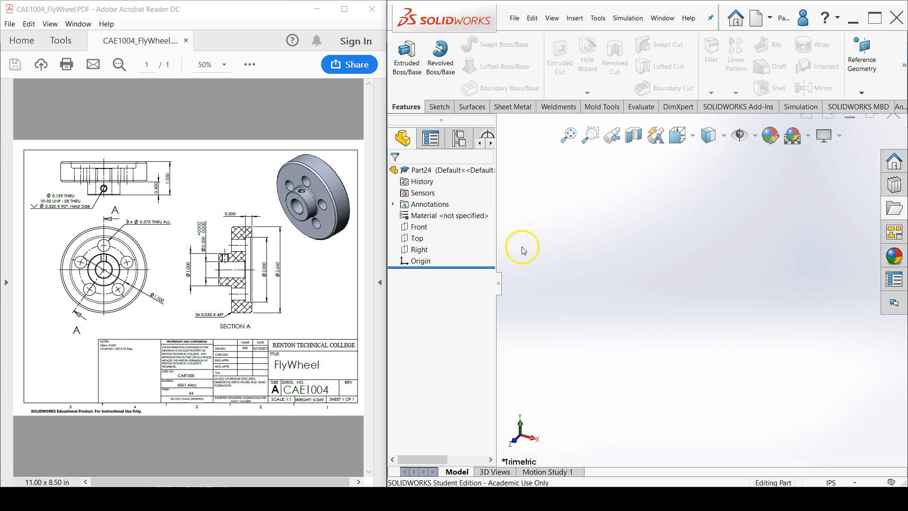
# Start a sketch on the Right plane and draw a horizontal centerline about 3.46 in long from the origin
pyautogui.click(419, 251)
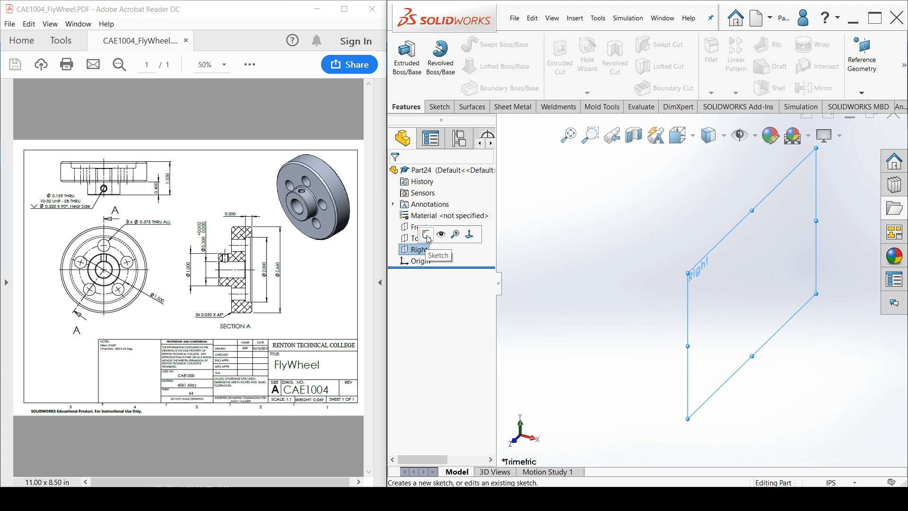
pyautogui.click(427, 236)
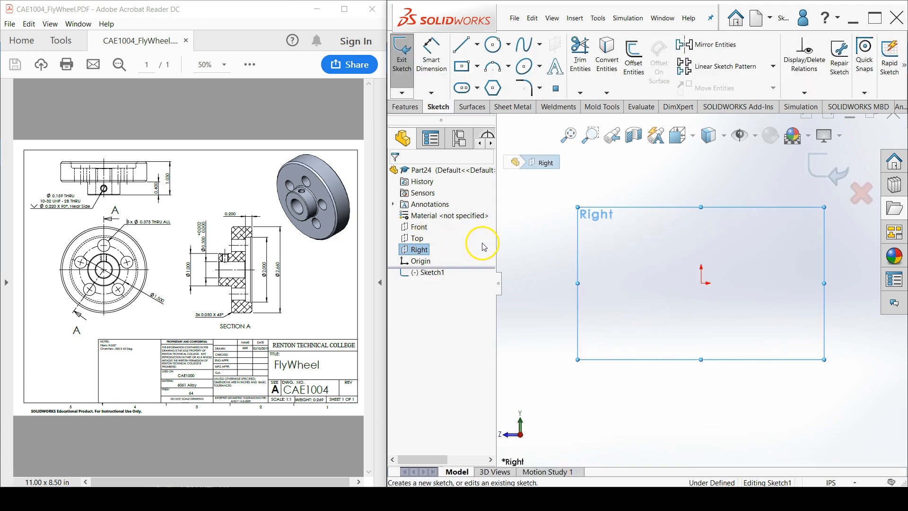
pyautogui.click(477, 47)
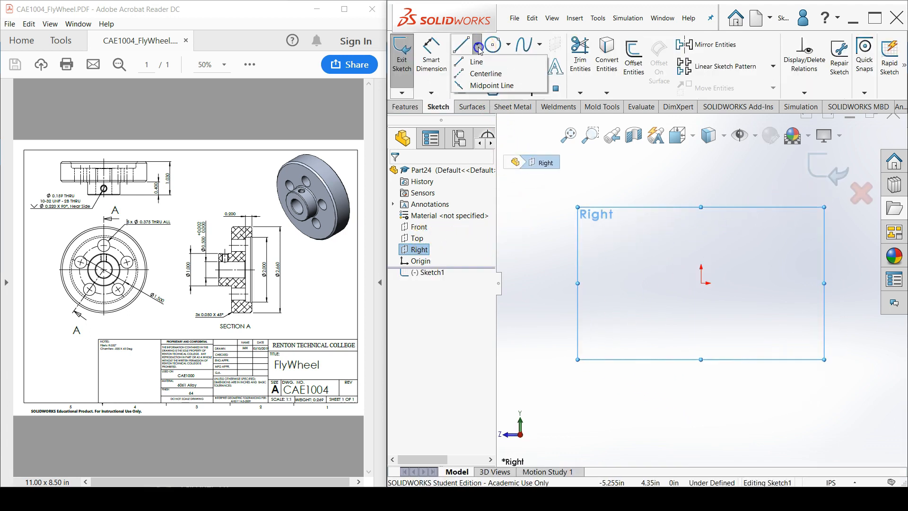
pyautogui.click(499, 74)
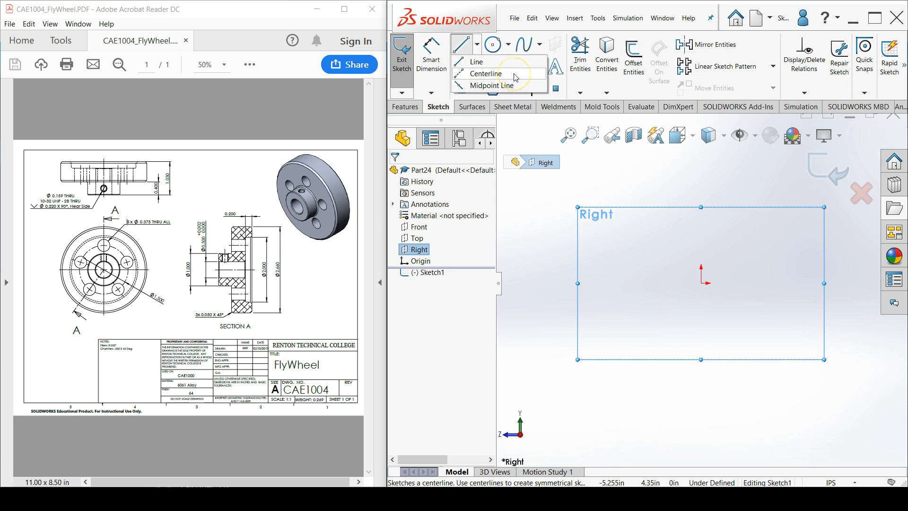
pyautogui.click(515, 77)
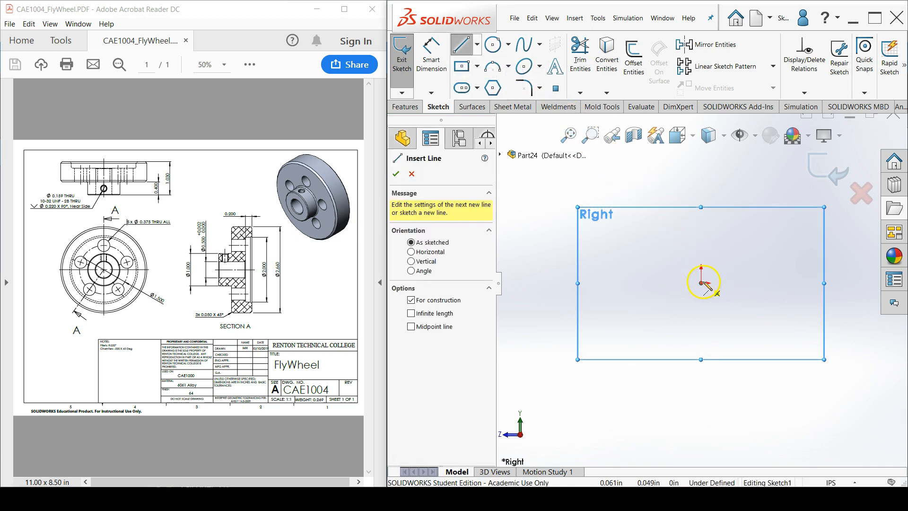
pyautogui.moveTo(702, 283)
pyautogui.mouseDown()
pyautogui.moveTo(766, 265)
pyautogui.moveTo(835, 282)
pyautogui.mouseUp()
pyautogui.rightClick(827, 332)
pyautogui.click(828, 342)
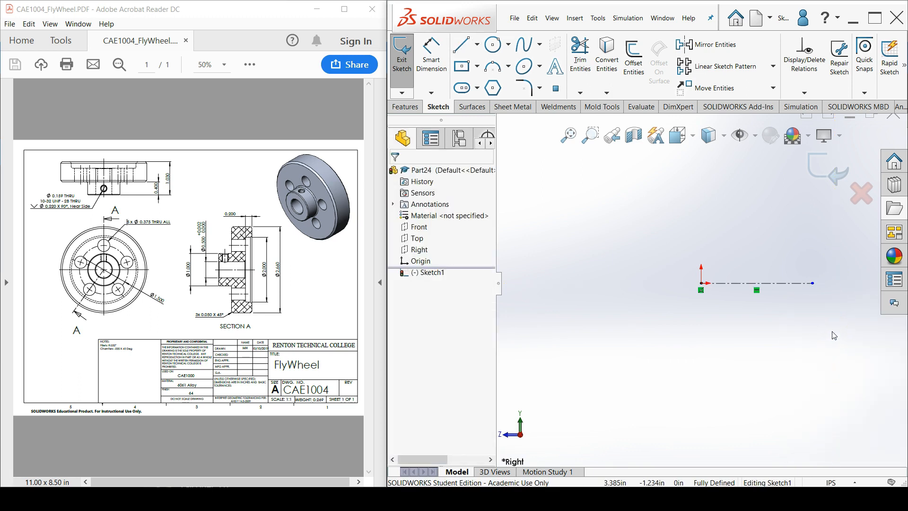
# Sketch the flywheel's closed, stepped half-section above the centerline with eight lines, its bore edge about 2.5 in long and starting directly above the origin
pyautogui.scroll(-5, 754, 283)
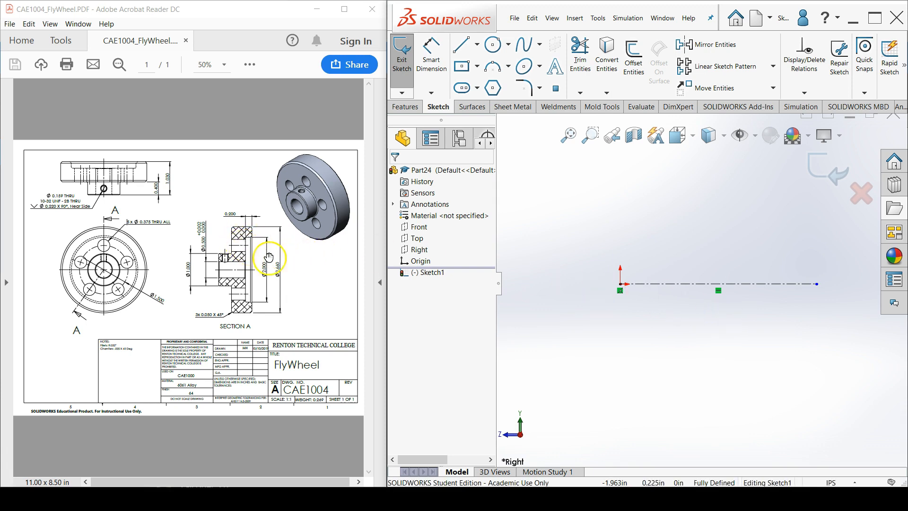
pyautogui.keyDown('ctrl'); pyautogui.scroll(4, 246, 251); pyautogui.keyUp('ctrl')
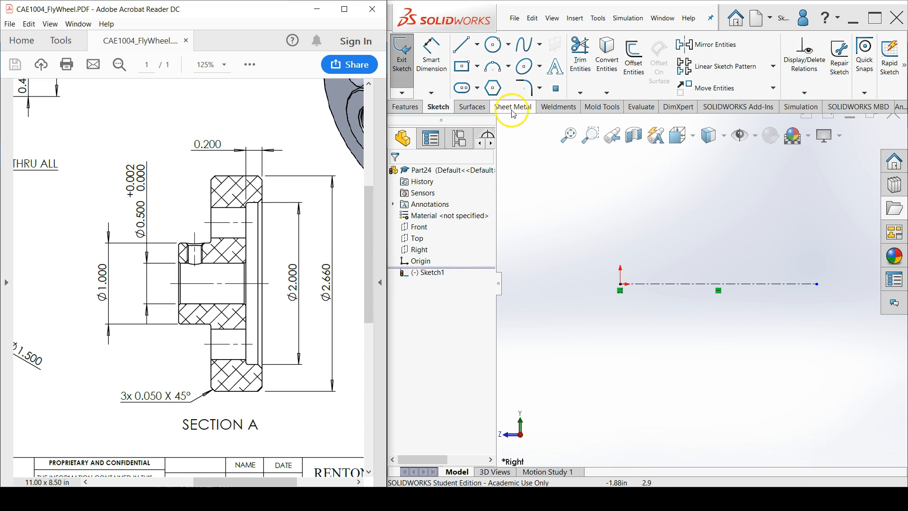
pyautogui.click(464, 47)
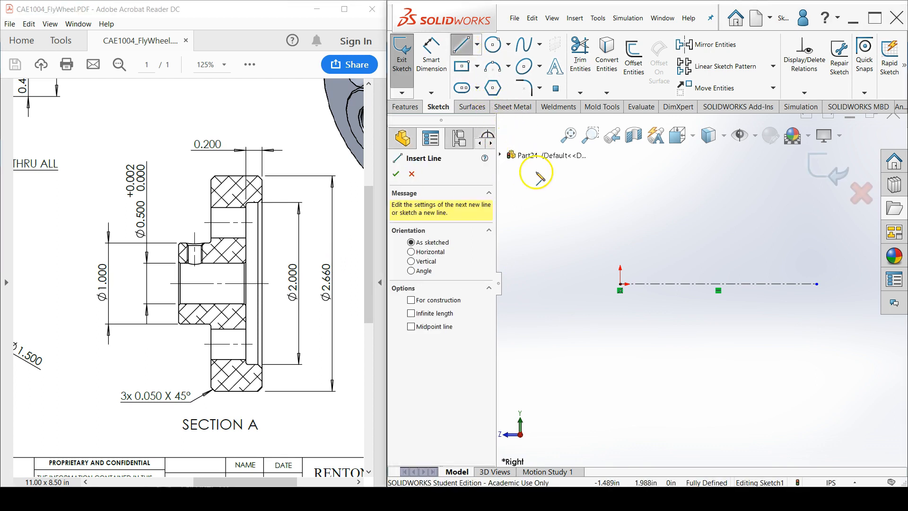
pyautogui.click(620, 244)
pyautogui.click(620, 193)
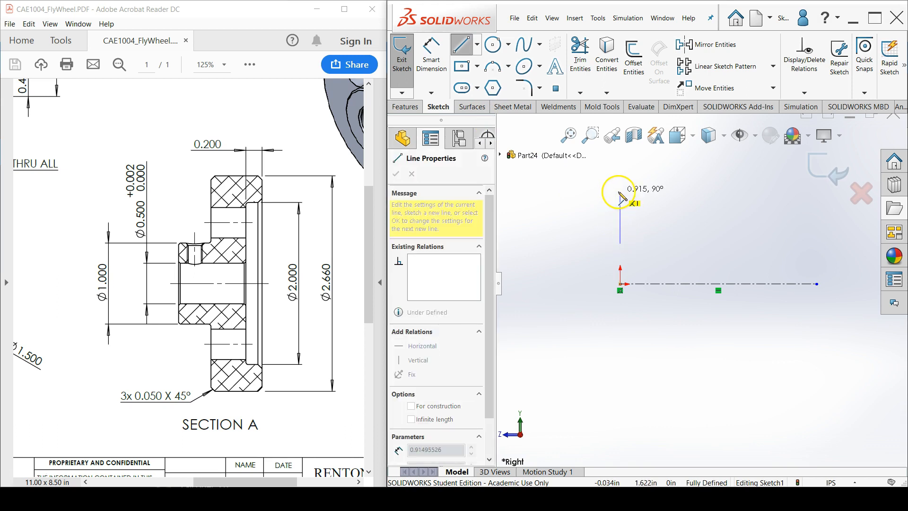
pyautogui.click(706, 191)
pyautogui.scroll(3, 706, 191)
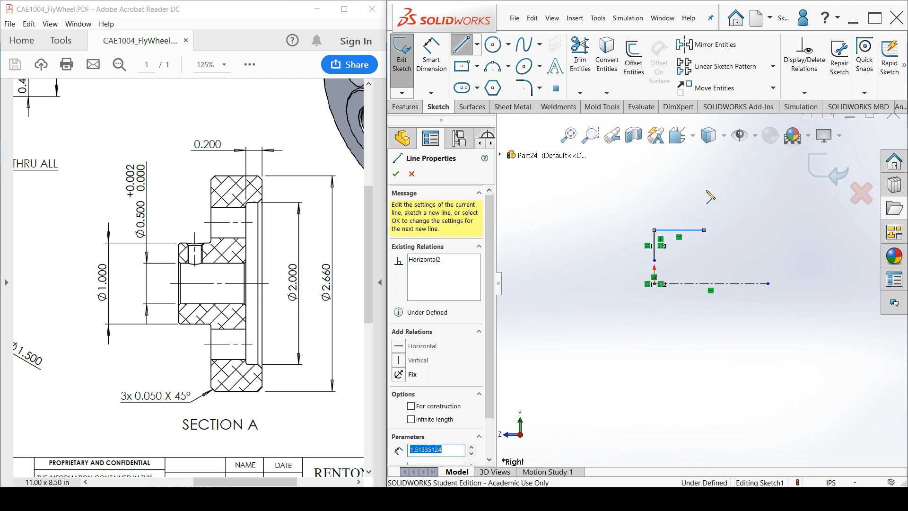
pyautogui.click(704, 166)
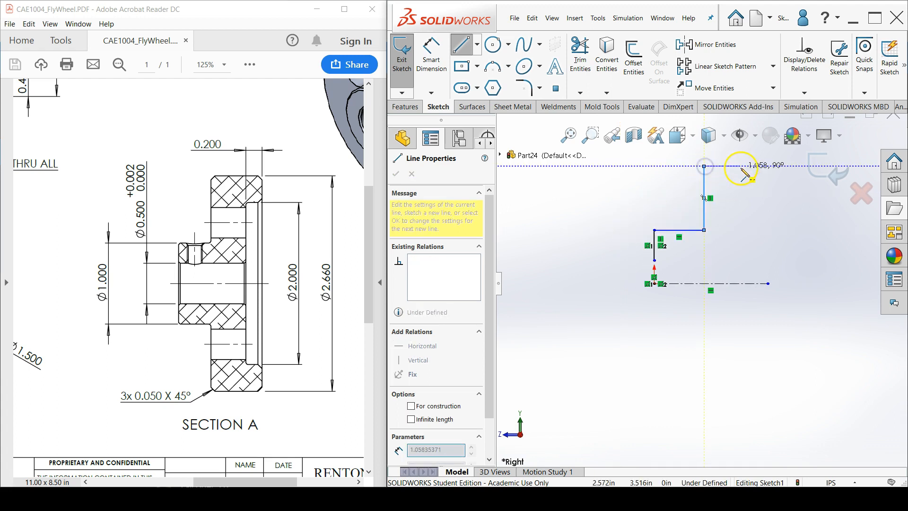
pyautogui.click(754, 166)
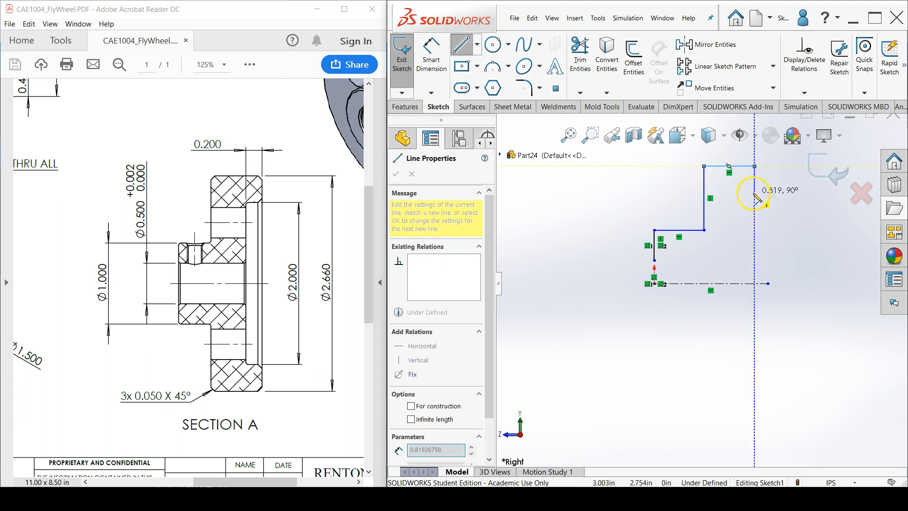
pyautogui.click(754, 191)
pyautogui.click(736, 191)
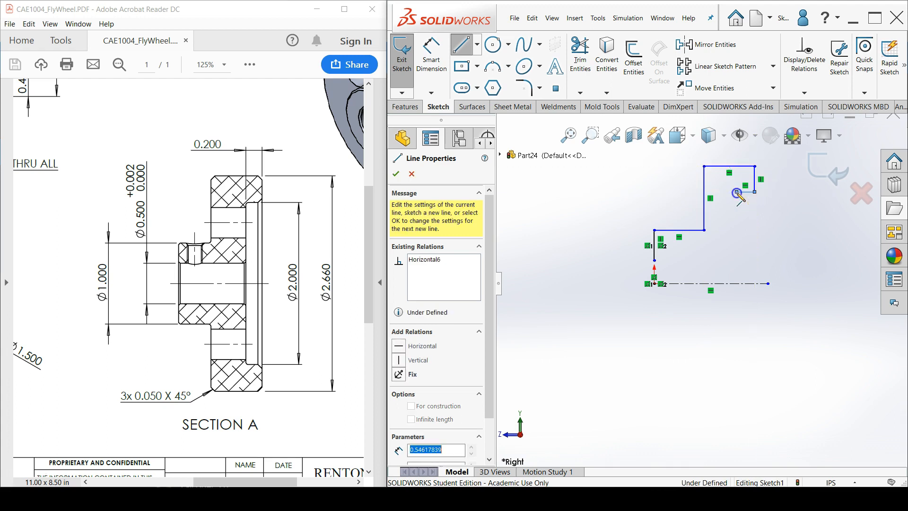
pyautogui.click(736, 260)
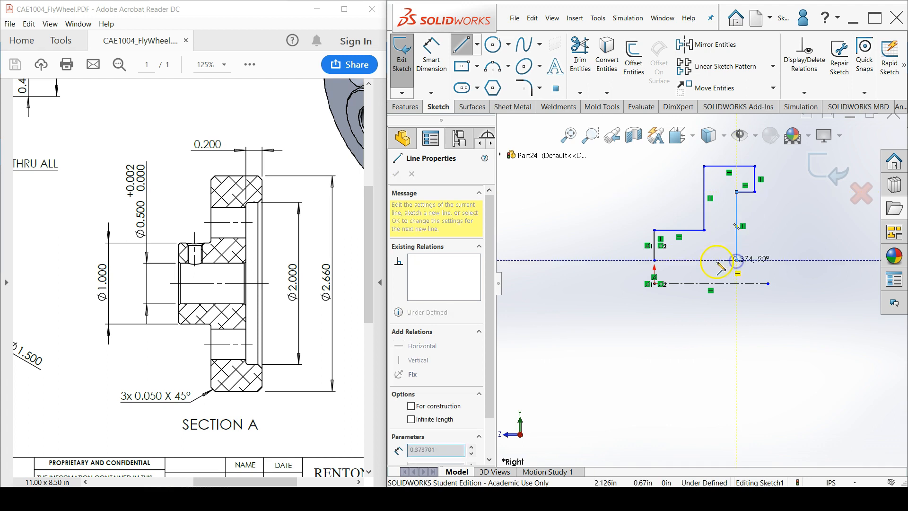
pyautogui.click(653, 260)
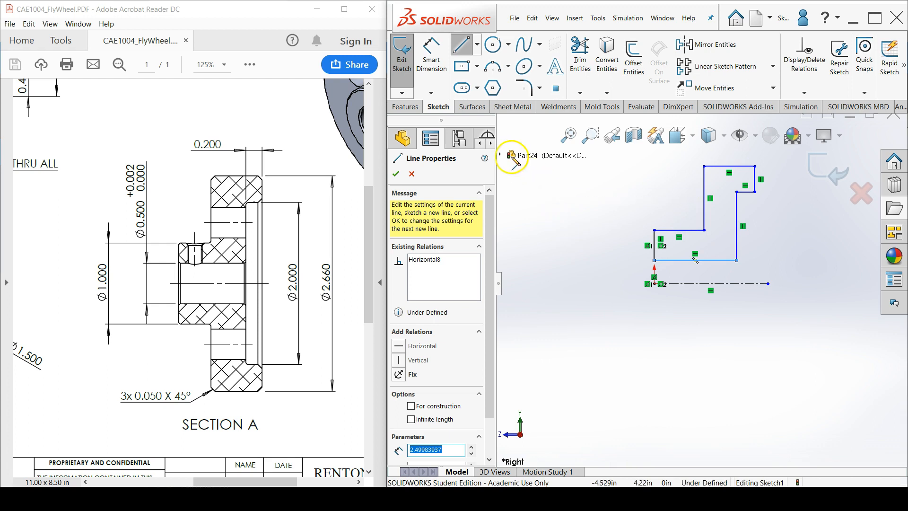
# Dimension the profile's lowest horizontal line across the centerline as a bore diameter of 0.5 in
pyautogui.click(442, 75)
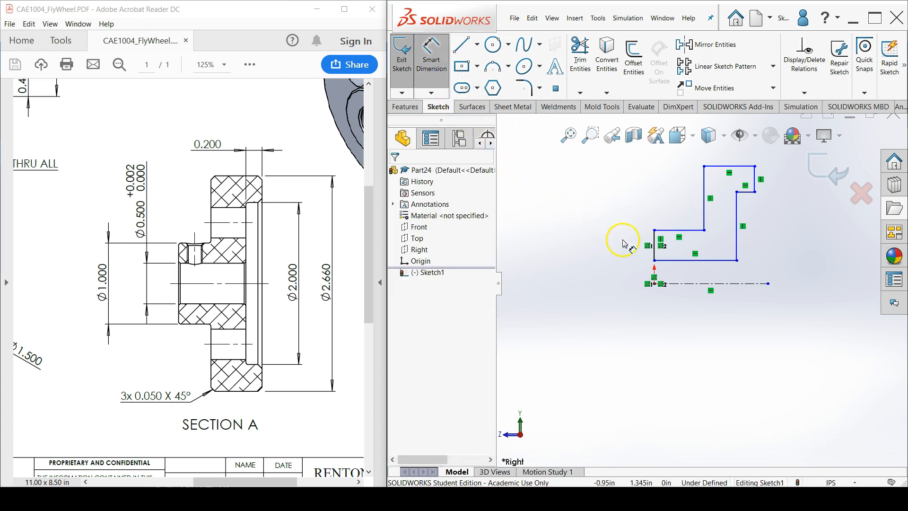
pyautogui.click(668, 260)
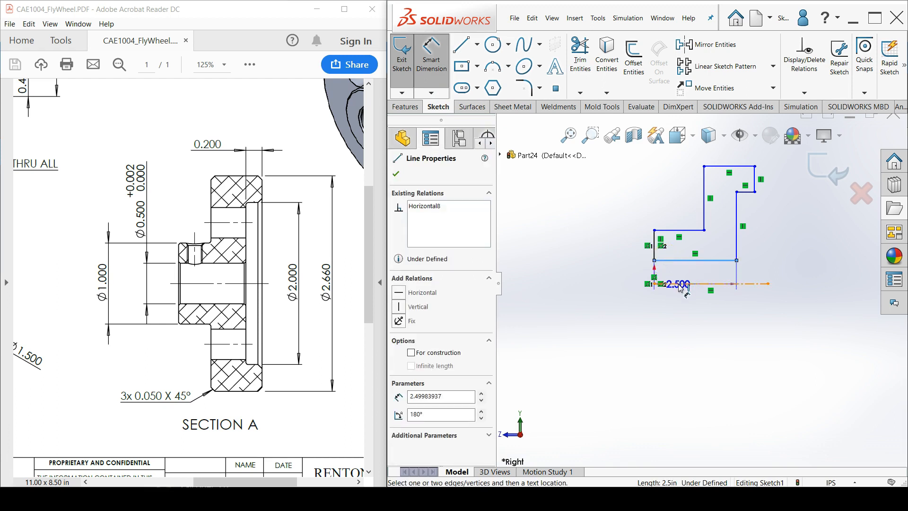
pyautogui.click(678, 284)
pyautogui.scroll(-4, 636, 281)
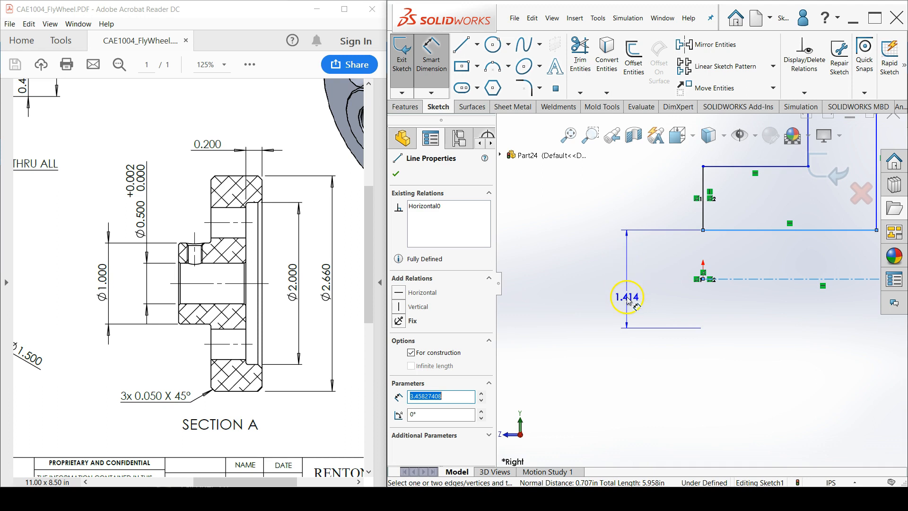
pyautogui.click(628, 301)
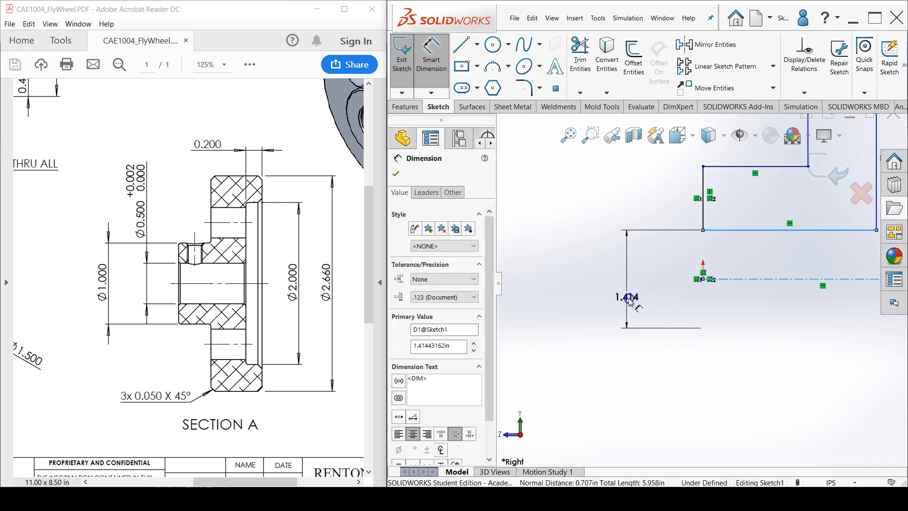
pyautogui.write('.5')
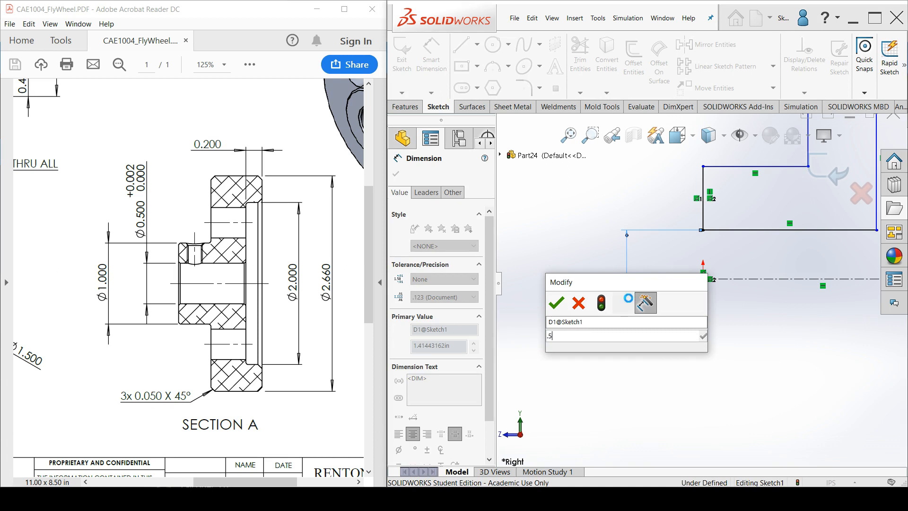
pyautogui.press('Return')
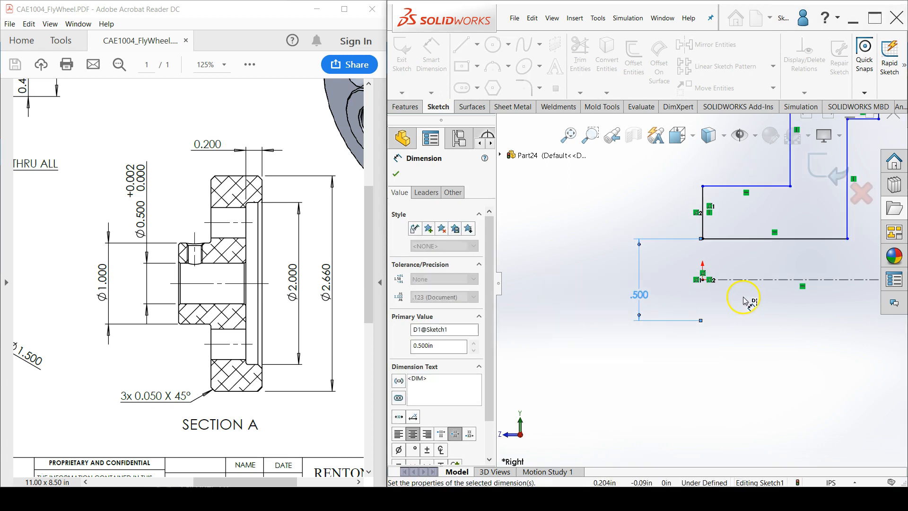
# Dimension the hub's upper horizontal line across the centerline as a diameter of 1 in
pyautogui.scroll(4, 744, 299)
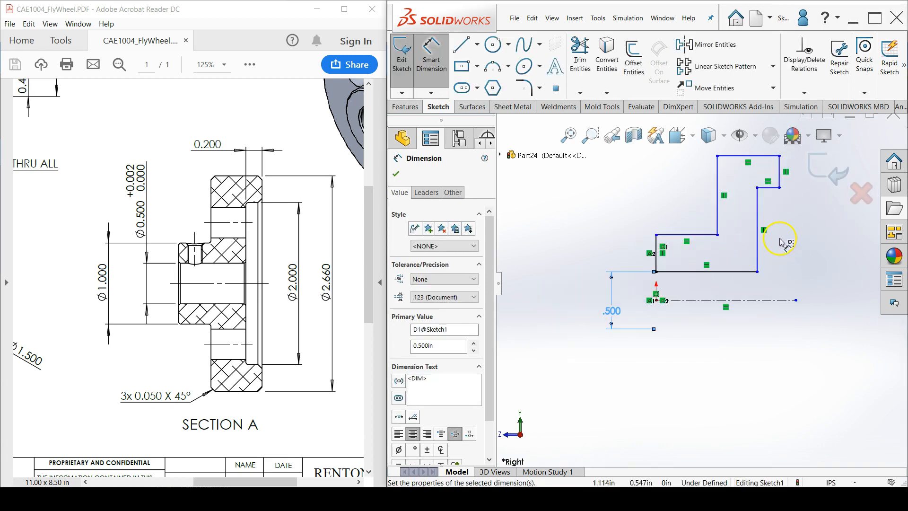
pyautogui.scroll(2, 781, 242)
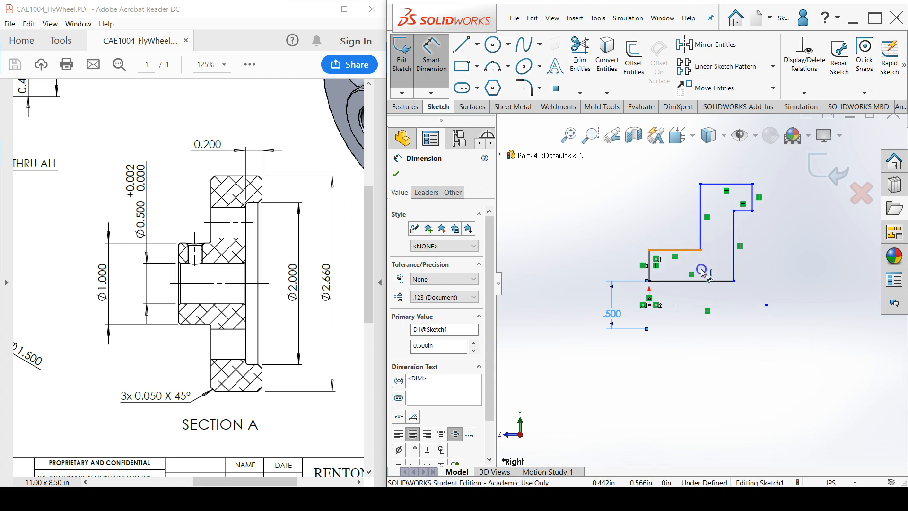
pyautogui.click(693, 252)
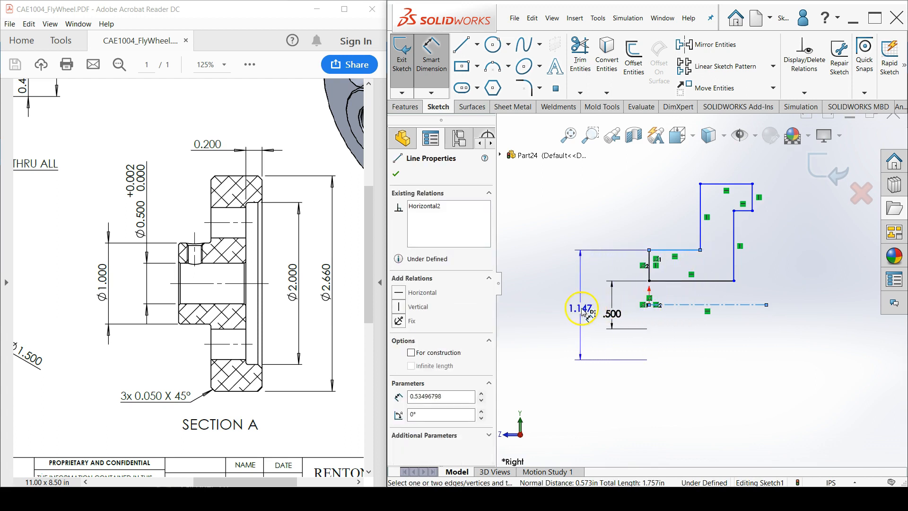
pyautogui.click(579, 311)
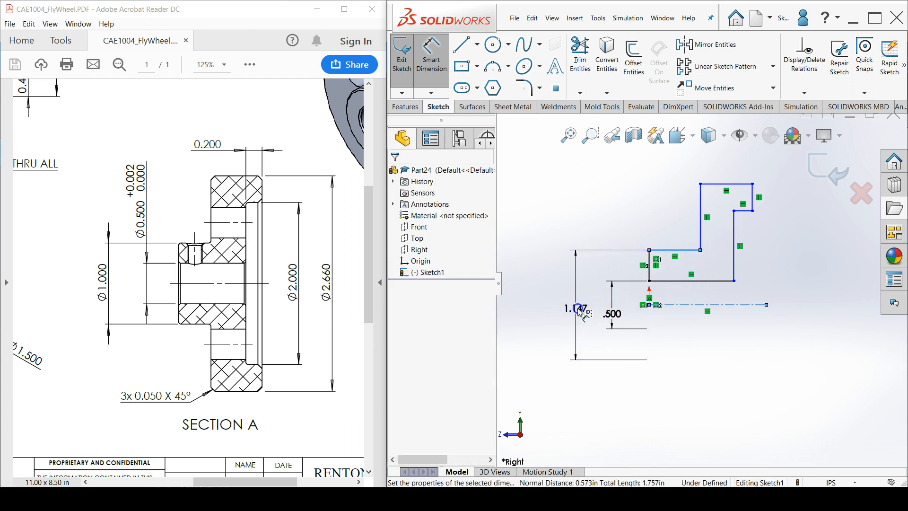
pyautogui.write('1')
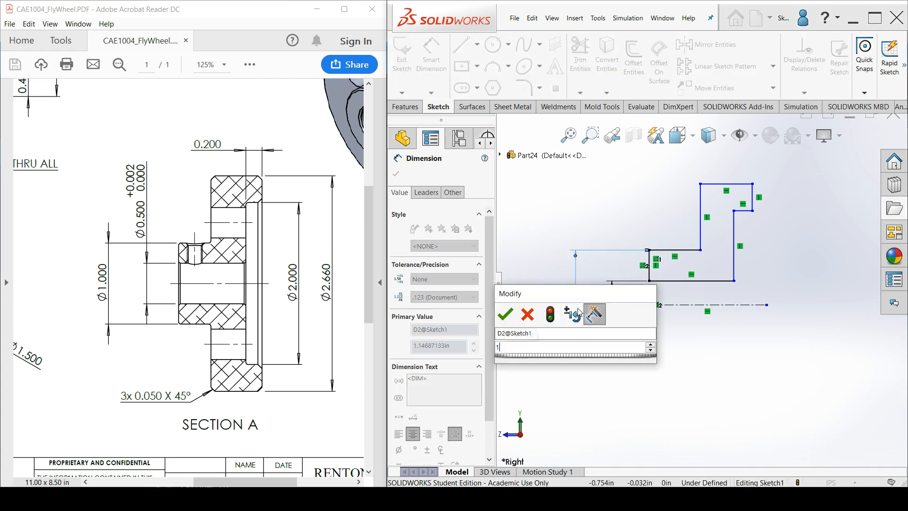
pyautogui.press('Return')
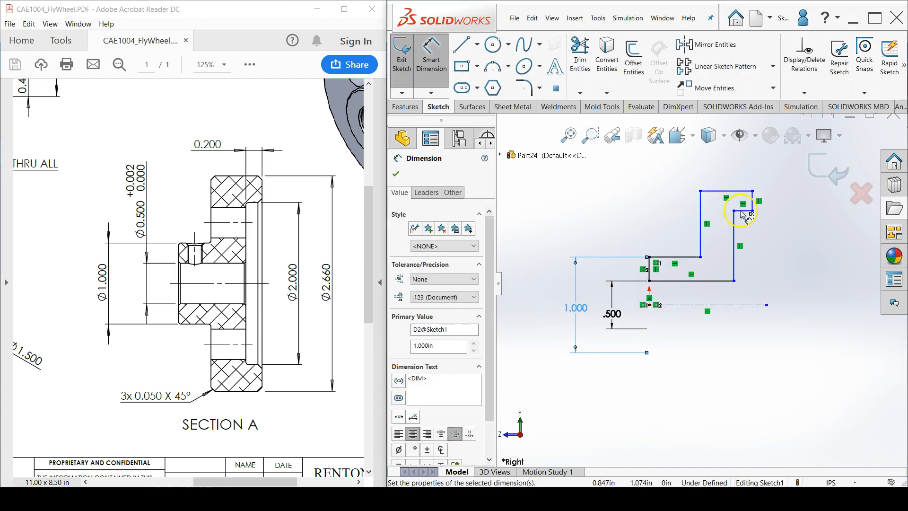
# Dimension the short horizontal line of the recess across the centerline as a diameter of 2 in
pyautogui.click(742, 211)
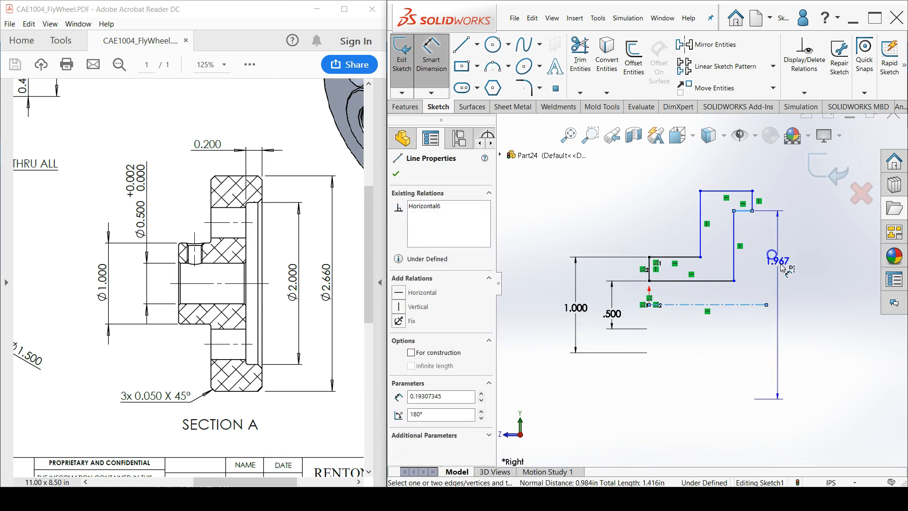
pyautogui.click(824, 304)
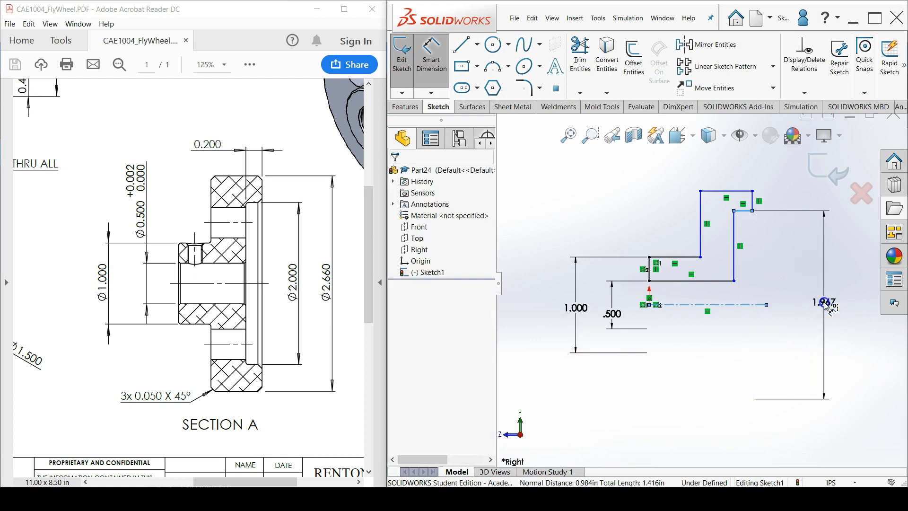
pyautogui.doubleClick(825, 304)
pyautogui.write('2')
pyautogui.press('Escape')
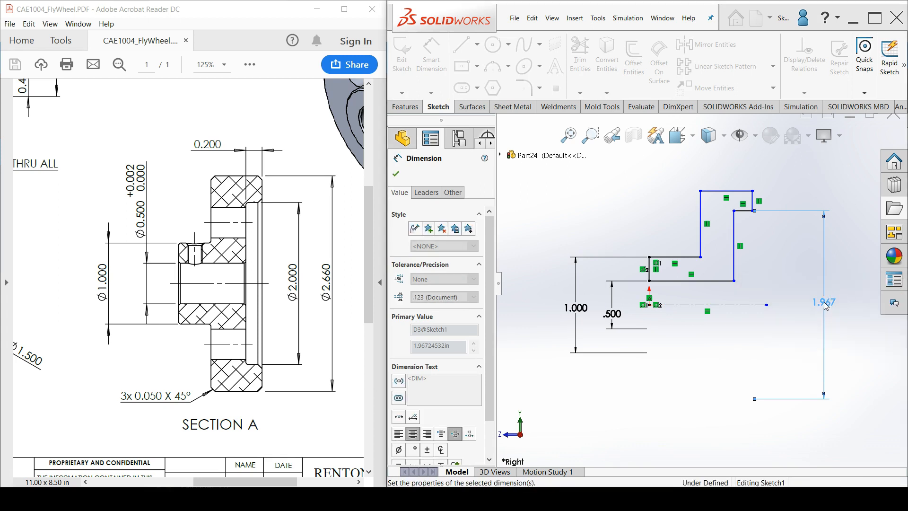
pyautogui.click(770, 251)
# Dimension the rim's uppermost horizontal line across the centerline as an outer diameter of 2.66 in
pyautogui.click(744, 198)
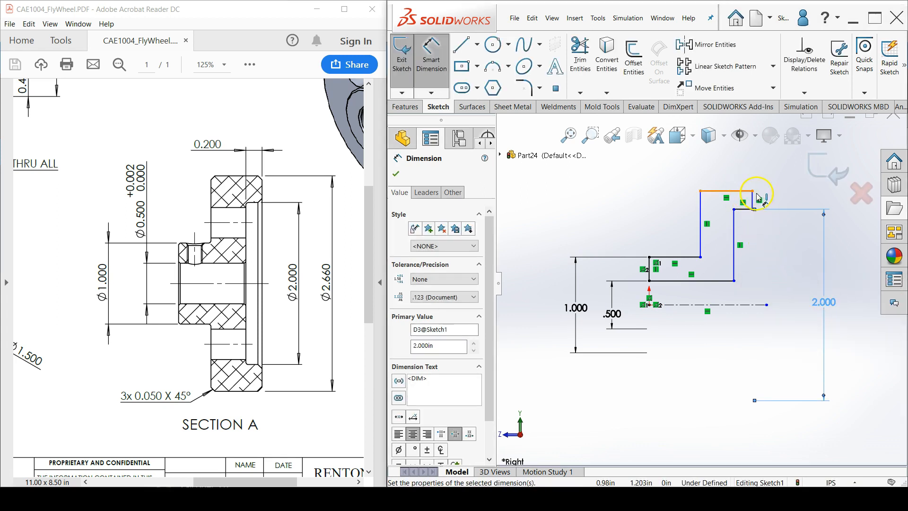
pyautogui.click(850, 286)
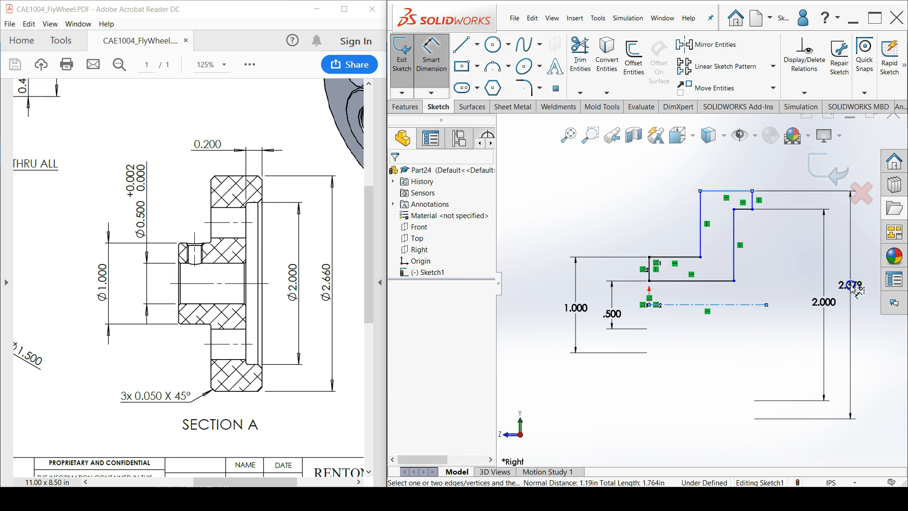
pyautogui.click(850, 285)
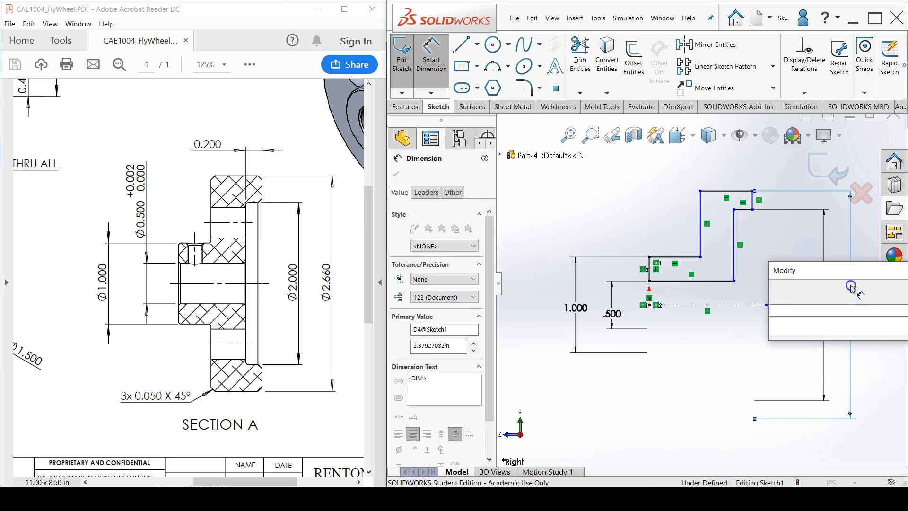
pyautogui.write('2.66')
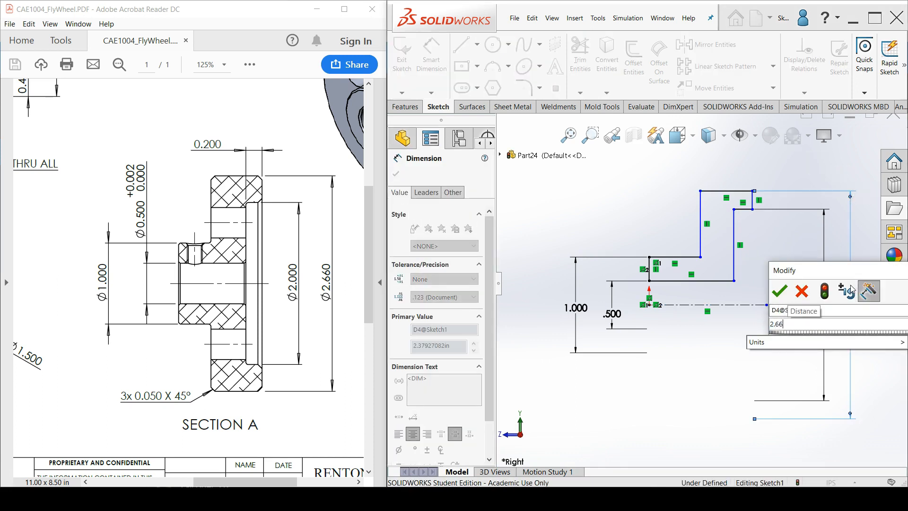
pyautogui.press('Return')
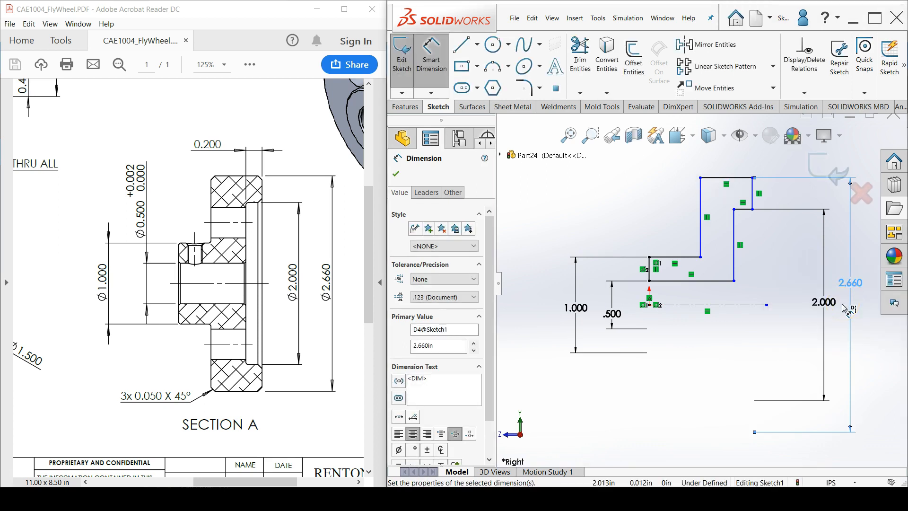
# Dimension the length of the hub's upper horizontal line as 0.4 in
pyautogui.click(688, 262)
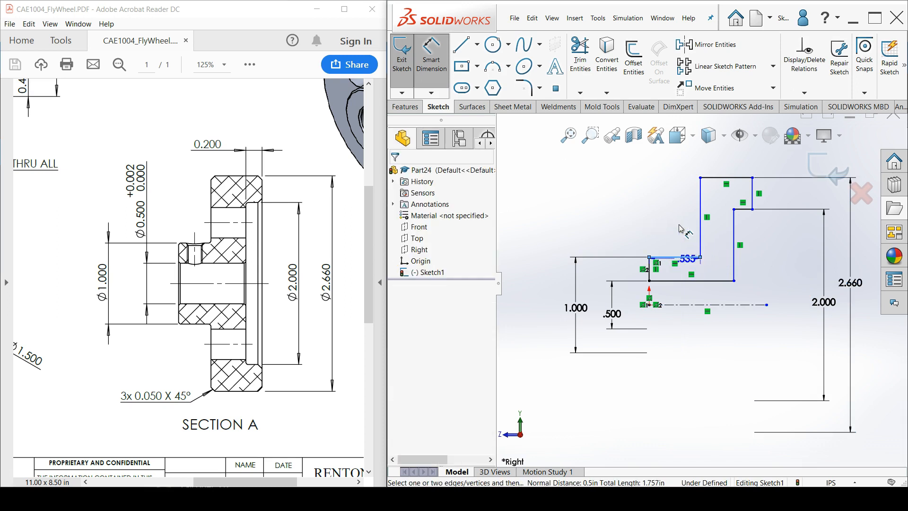
pyautogui.click(675, 201)
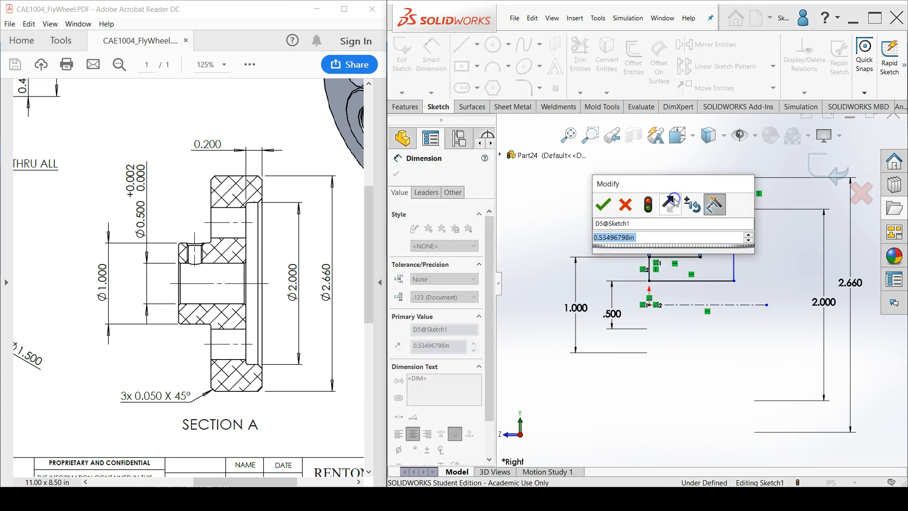
pyautogui.write('.4')
pyautogui.press('Return')
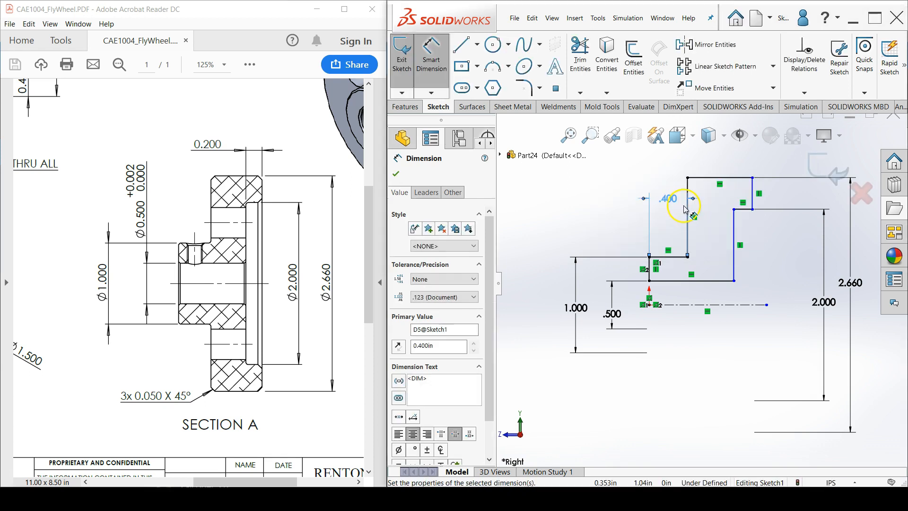
# Dimension the overall profile width between the hub's end line and the rim's outer vertical line as 1.030 in
pyautogui.click(752, 204)
pyautogui.click(649, 268)
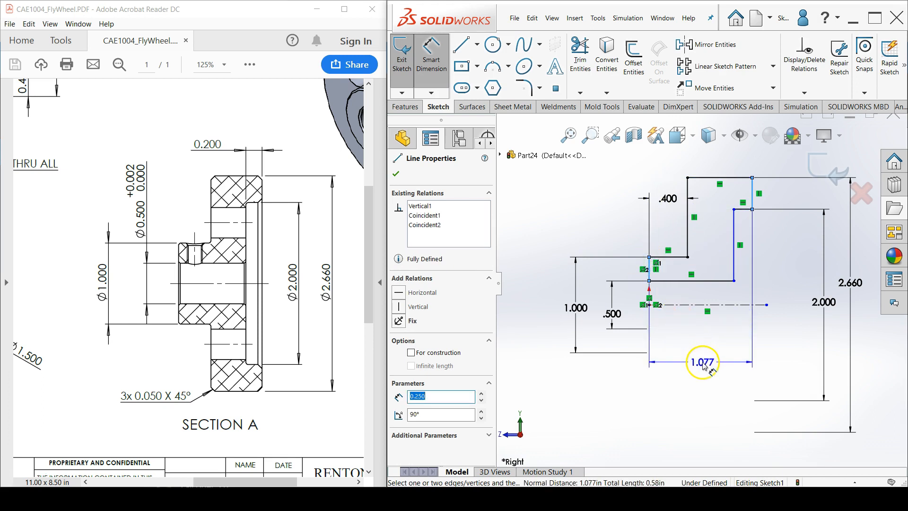
pyautogui.click(704, 363)
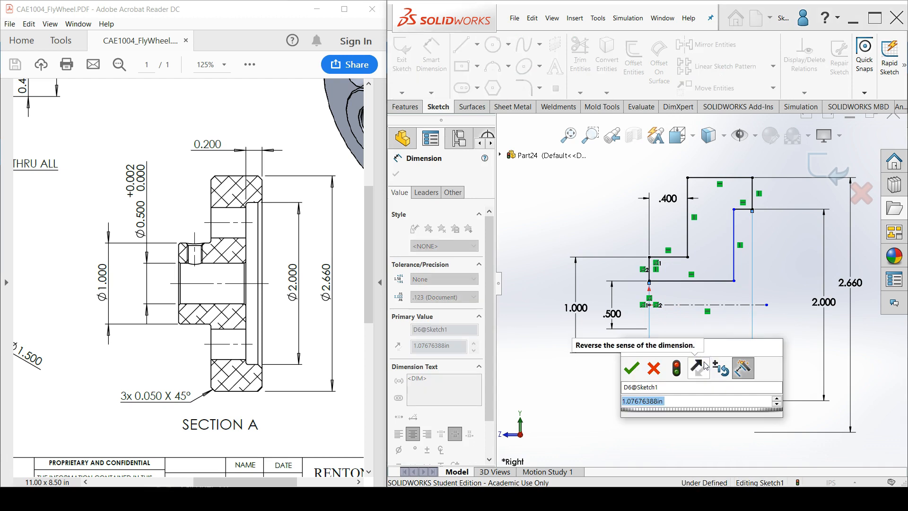
pyautogui.write('1.030')
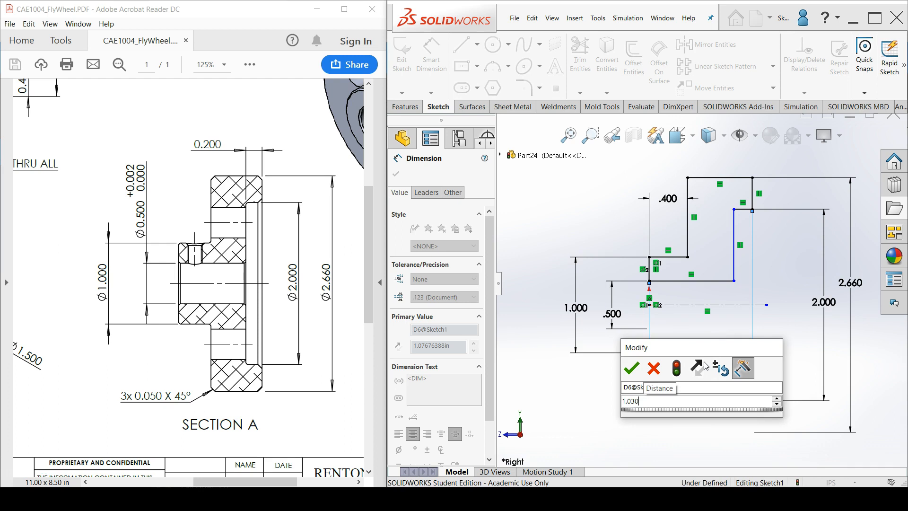
pyautogui.press('Return')
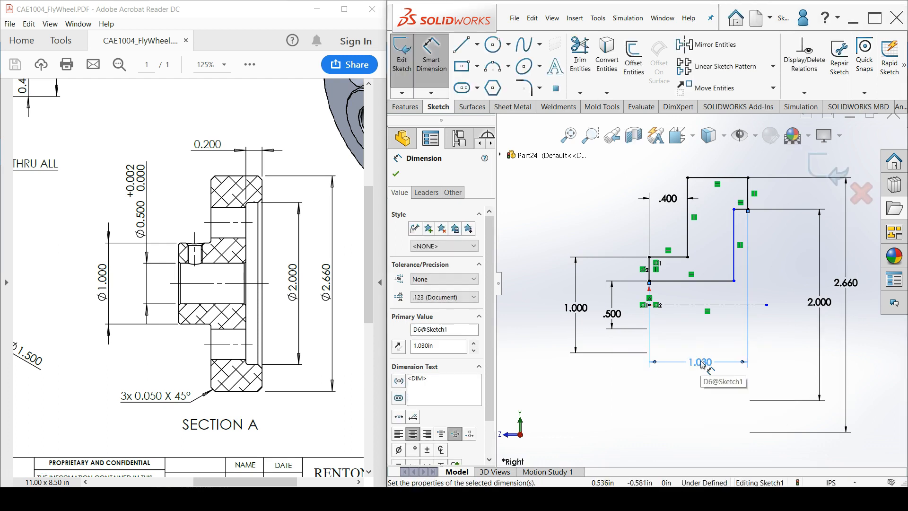
# Dimension the recess depth between the rim's outer vertical line and the long inner vertical line as 0.200 in
pyautogui.scroll(-2, 744, 226)
pyautogui.scroll(-1, 745, 222)
pyautogui.click(744, 202)
pyautogui.click(718, 230)
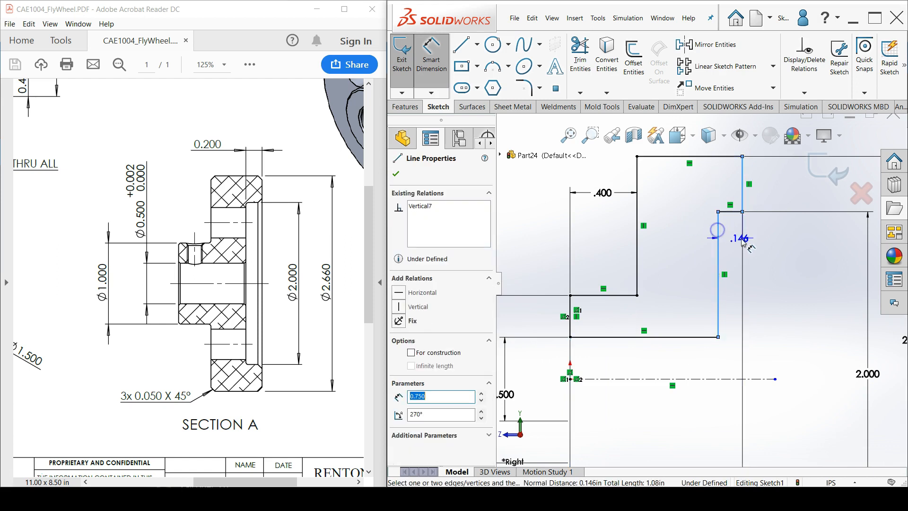
pyautogui.click(782, 241)
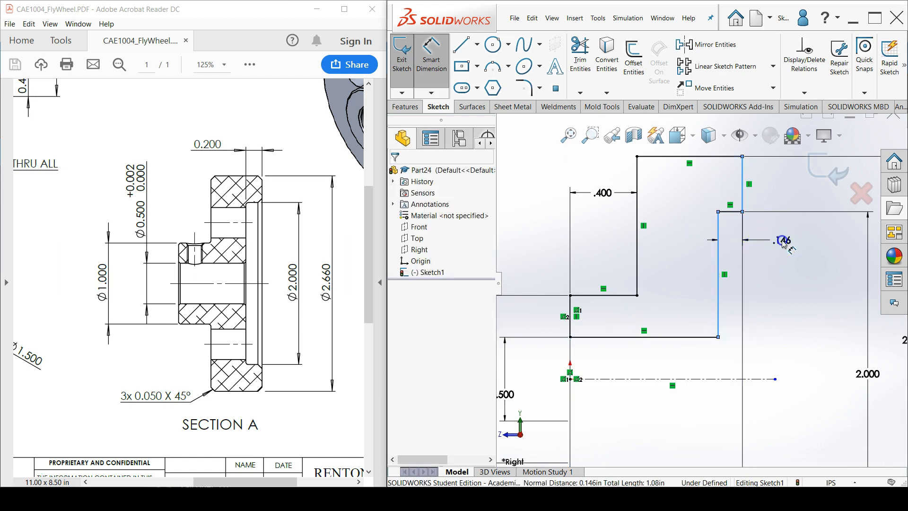
pyautogui.write('.')
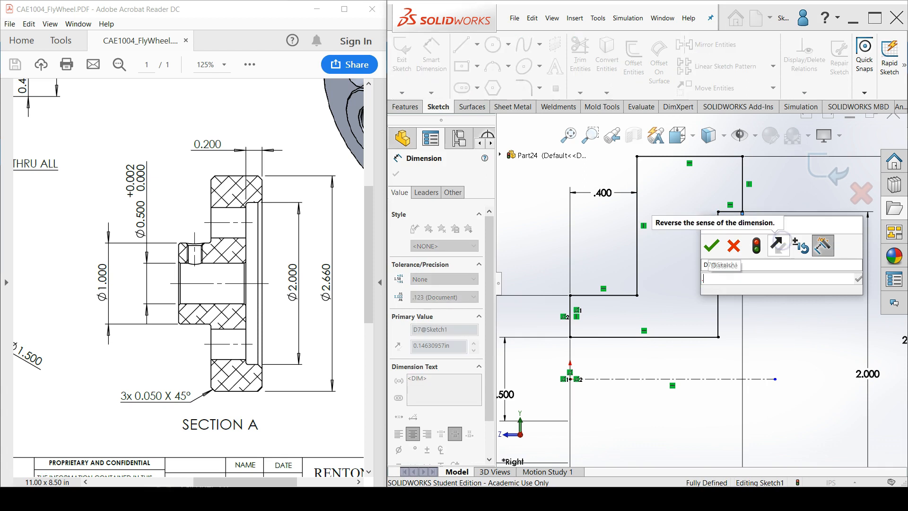
pyautogui.write('200')
pyautogui.press('Return')
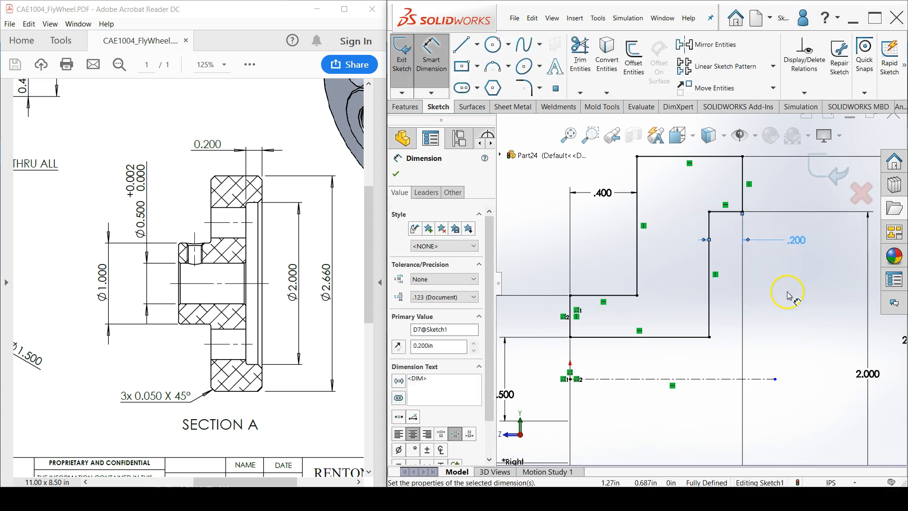
# Leave dimensioning and make the centerline's free endpoint coincident with the rim's outer vertical line
pyautogui.scroll(3, 785, 293)
pyautogui.scroll(1, 772, 306)
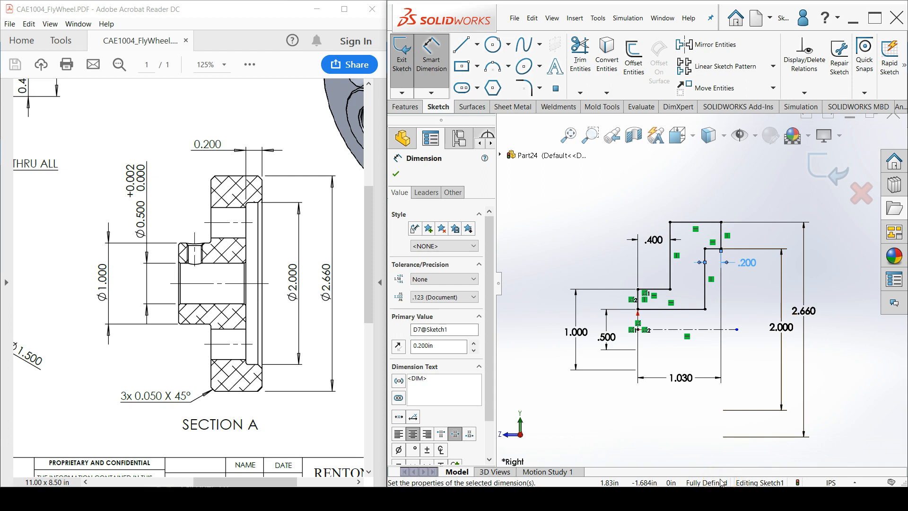
pyautogui.scroll(-4, 750, 344)
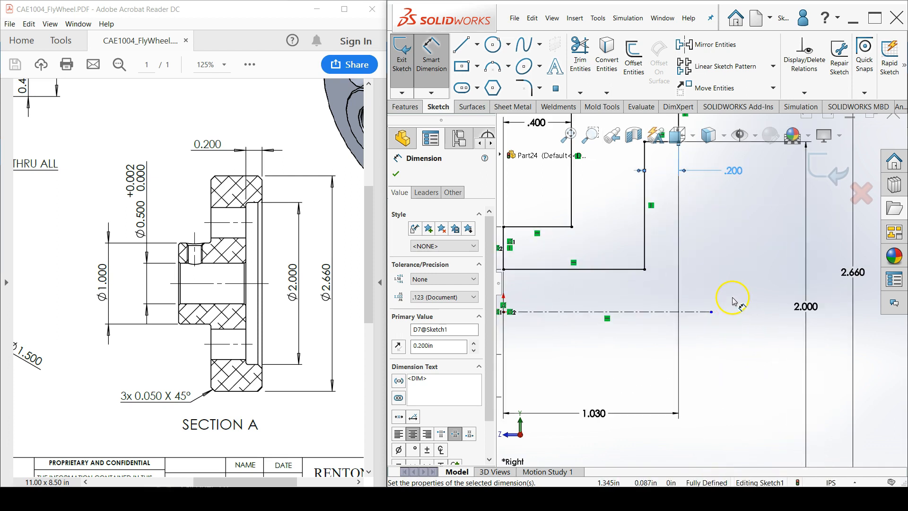
pyautogui.rightClick(737, 301)
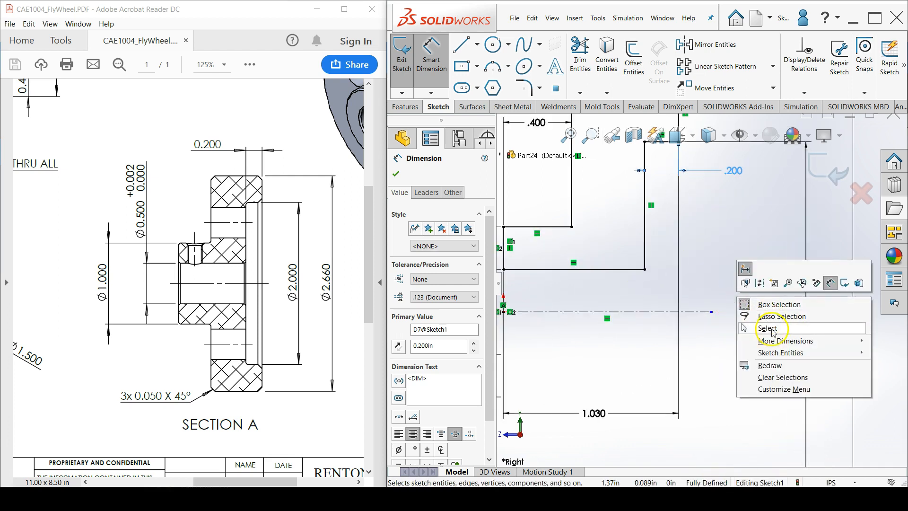
pyautogui.click(757, 328)
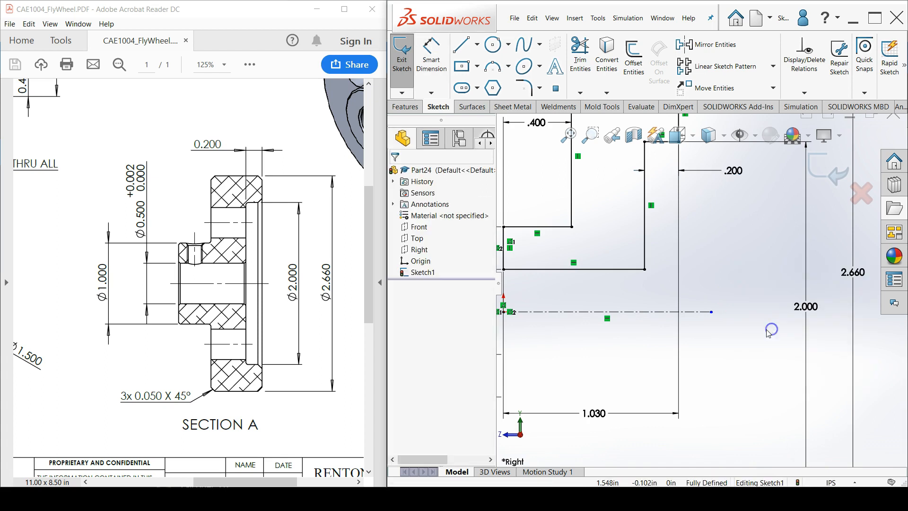
pyautogui.click(711, 312)
pyautogui.scroll(3, 719, 293)
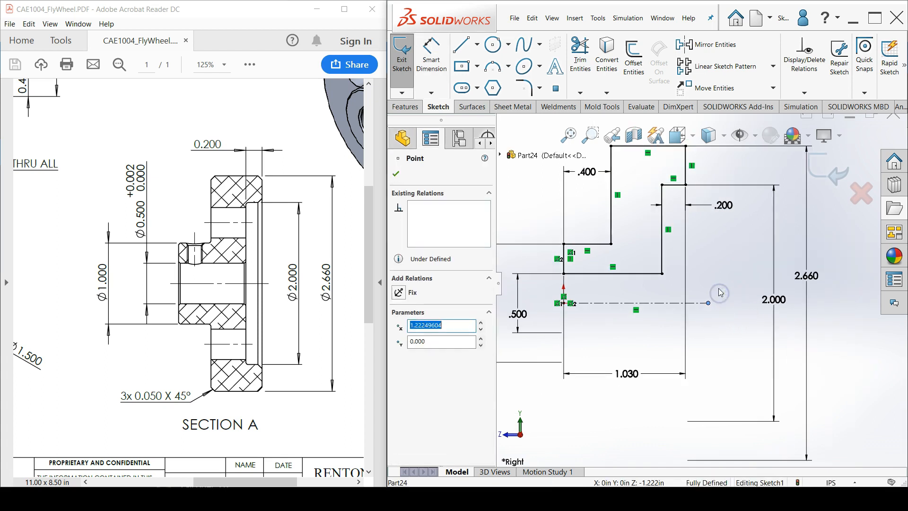
pyautogui.keyDown('ctrl'); pyautogui.click(687, 177); pyautogui.keyUp('ctrl')
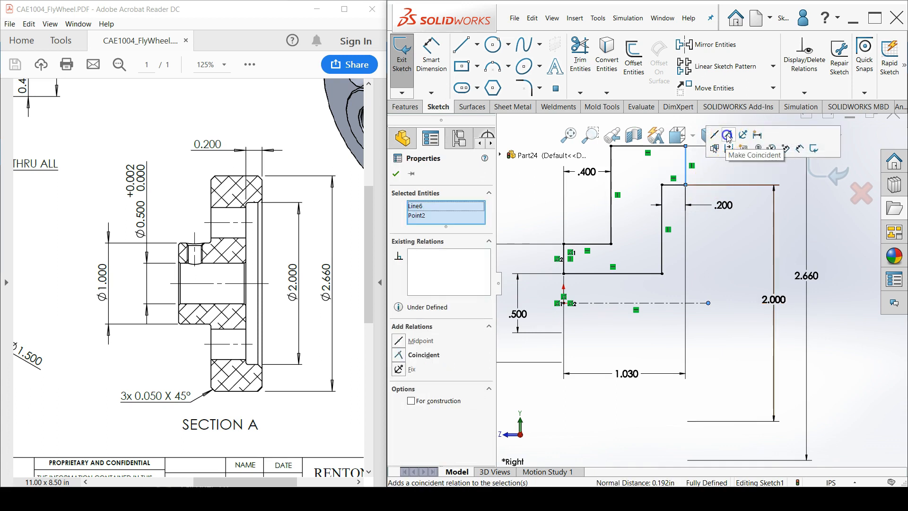
pyautogui.click(727, 135)
pyautogui.click(738, 246)
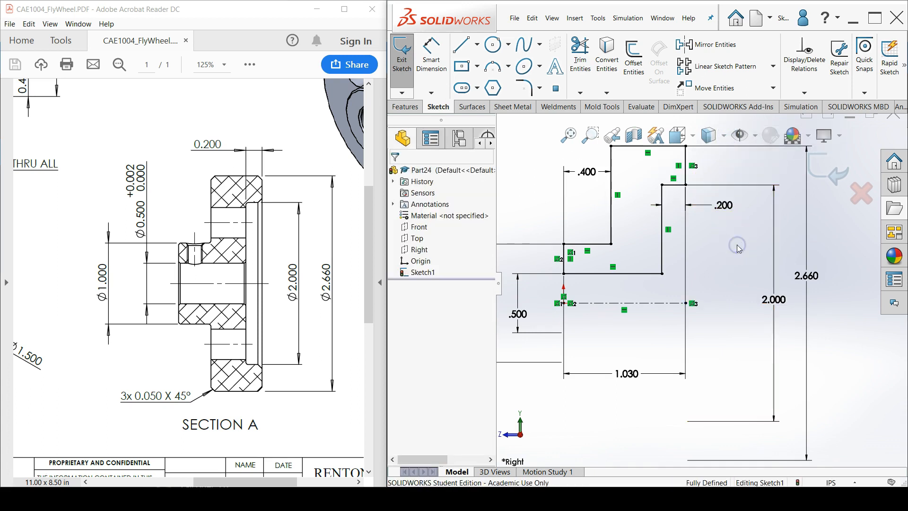
# Revolve the half-section profile 360 degrees about the centerline into a solid boss
pyautogui.scroll(3, 724, 284)
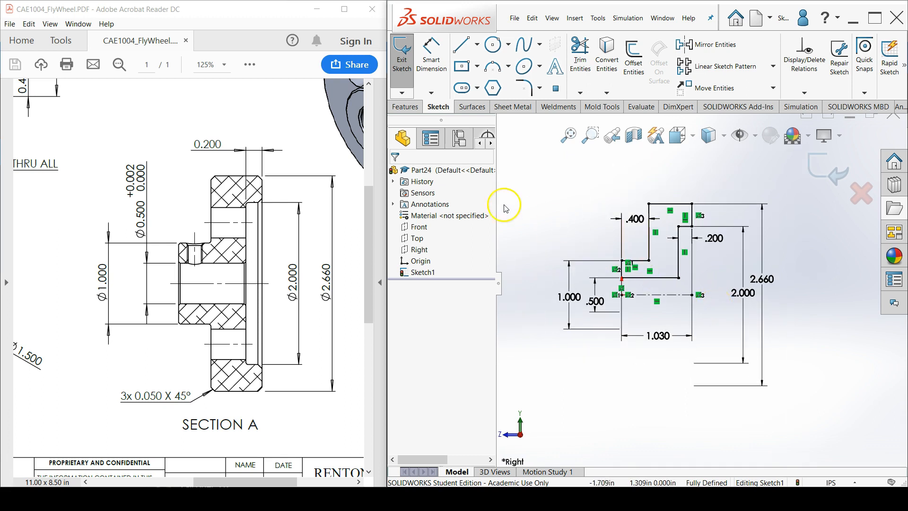
pyautogui.click(415, 109)
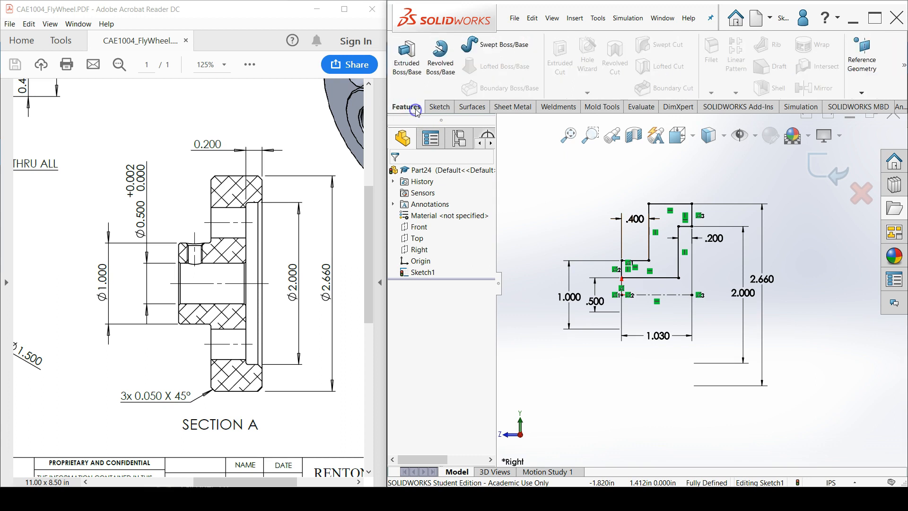
pyautogui.click(445, 75)
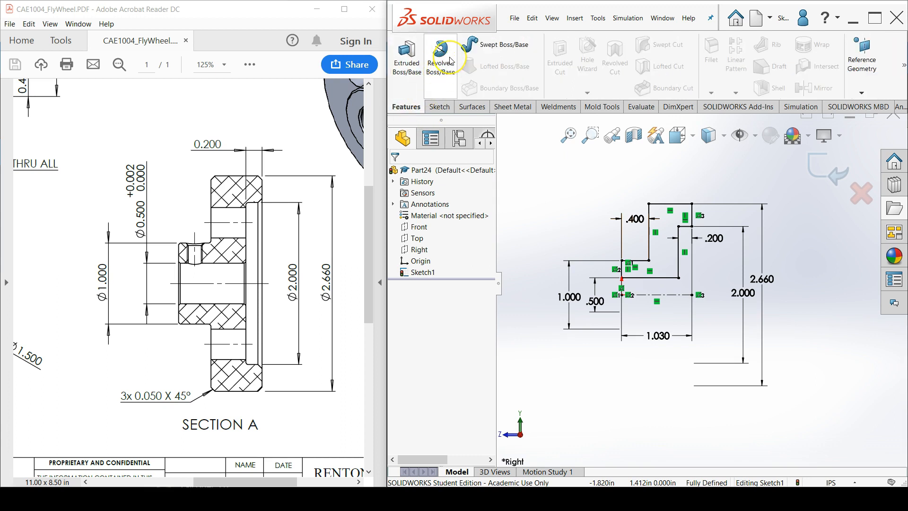
pyautogui.click(452, 61)
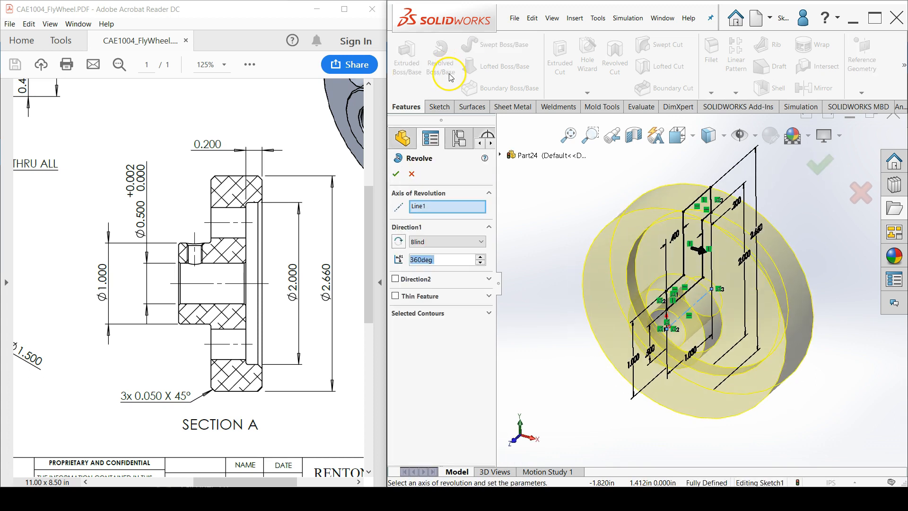
pyautogui.click(483, 177)
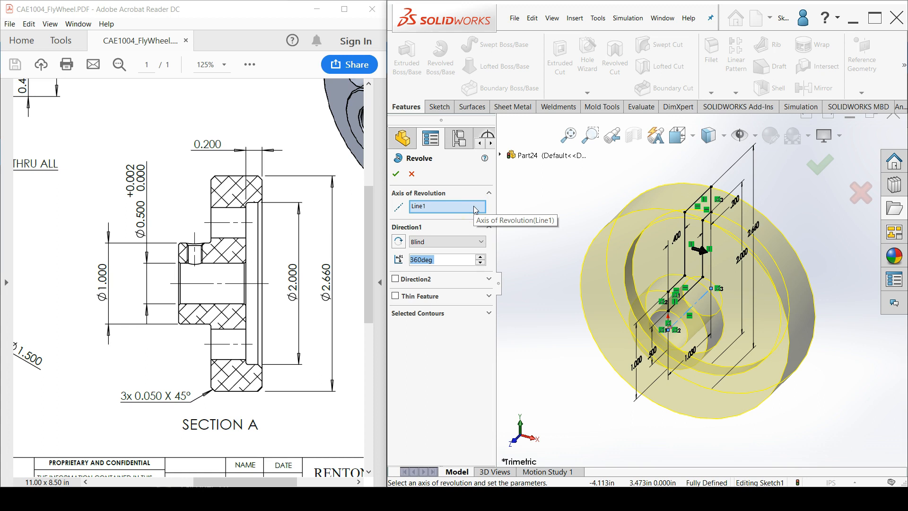
pyautogui.moveTo(566, 286)
pyautogui.mouseDown(button='middle')
pyautogui.moveTo(472, 279)
pyautogui.moveTo(552, 284)
pyautogui.mouseUp(button='middle')
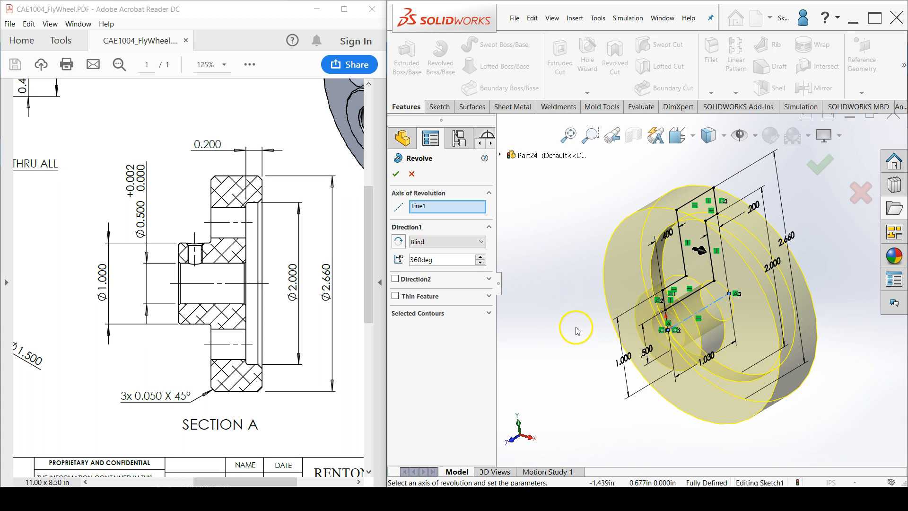
pyautogui.click(398, 178)
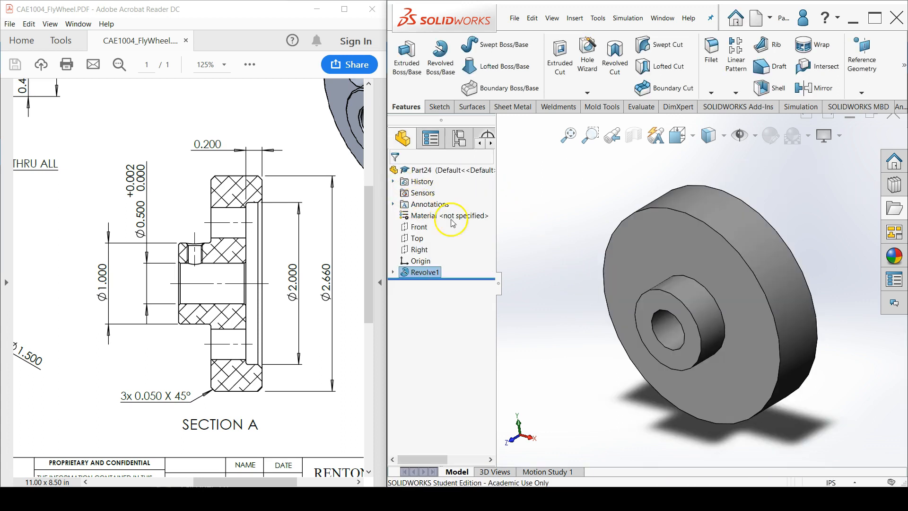
# Start a Hole Wizard straight tap using the ANSI Inch standard, tapped hole type and size #10-32
pyautogui.moveTo(587, 278); pyautogui.dragTo(587, 325, button='middle')
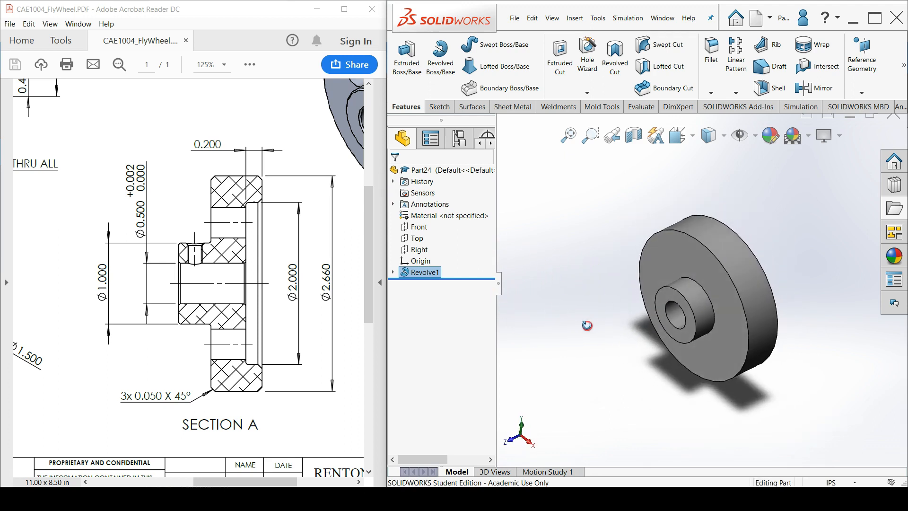
pyautogui.click(589, 66)
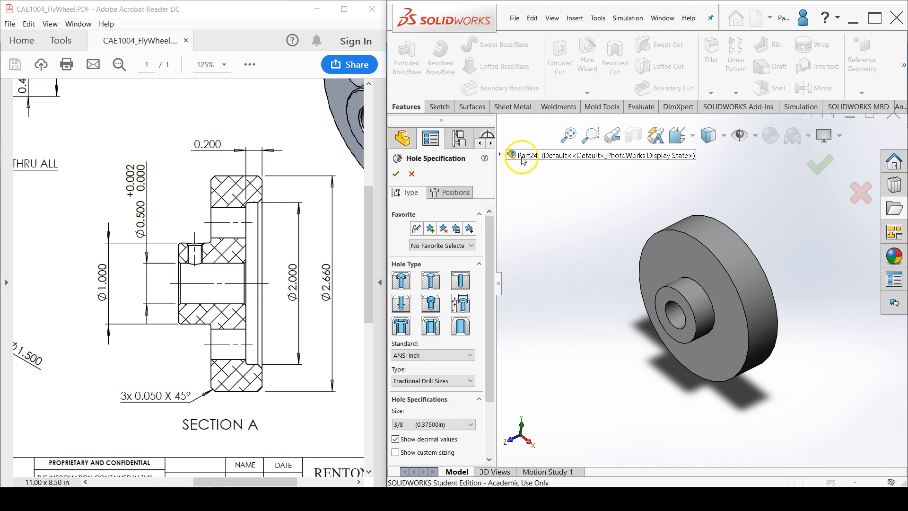
pyautogui.moveTo(487, 219); pyautogui.dragTo(488, 248)
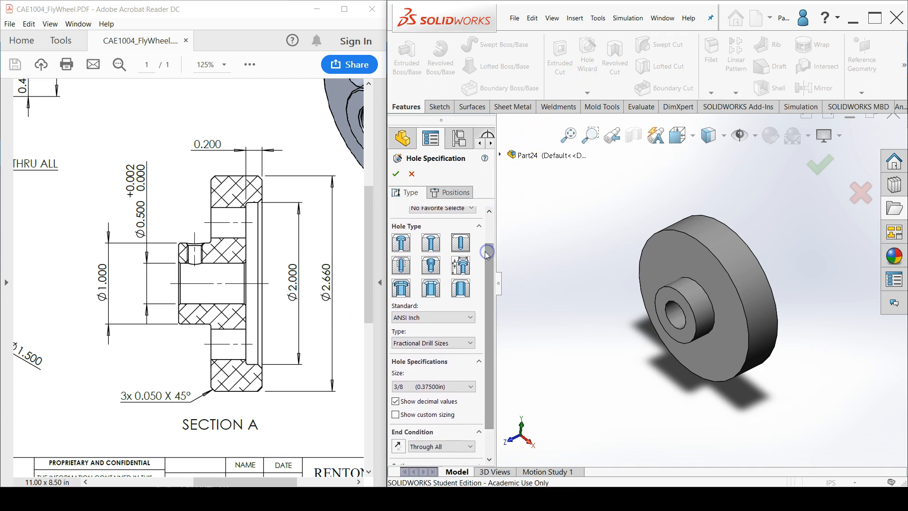
pyautogui.click(402, 265)
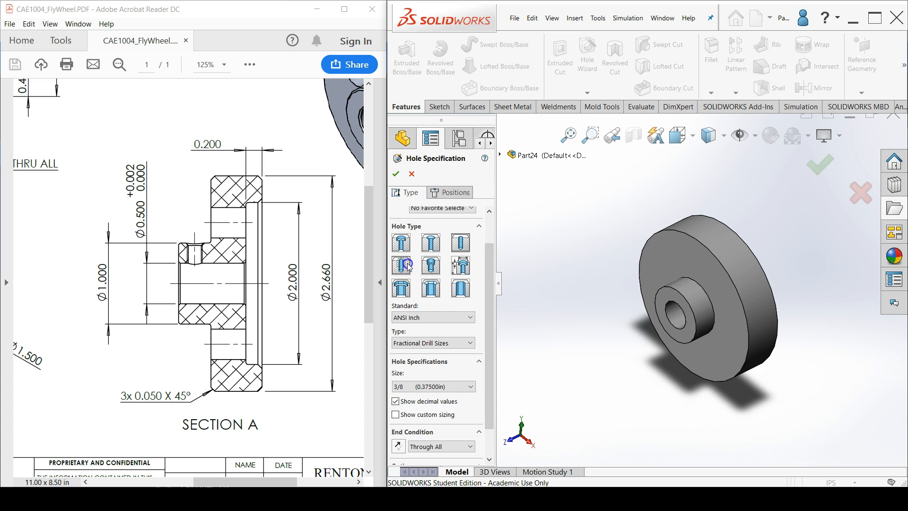
pyautogui.click(439, 342)
pyautogui.click(438, 369)
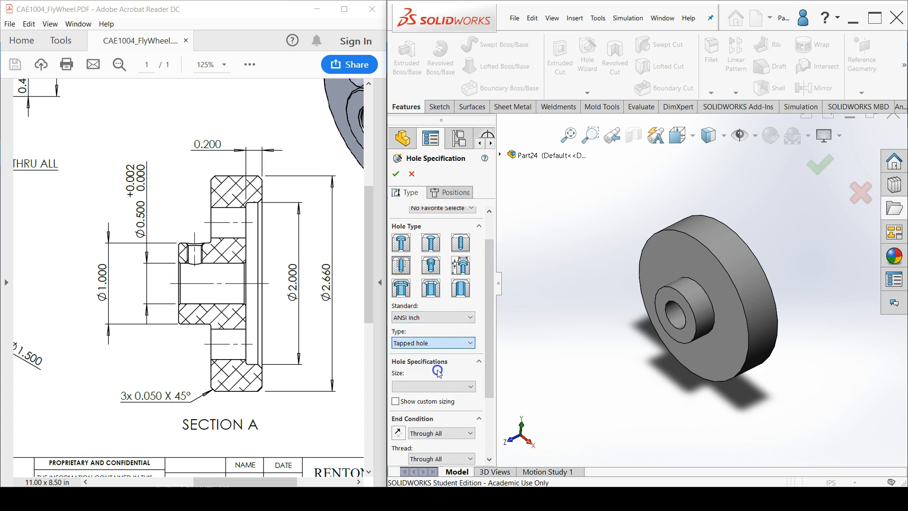
pyautogui.click(436, 386)
pyautogui.scroll(3, 431, 409)
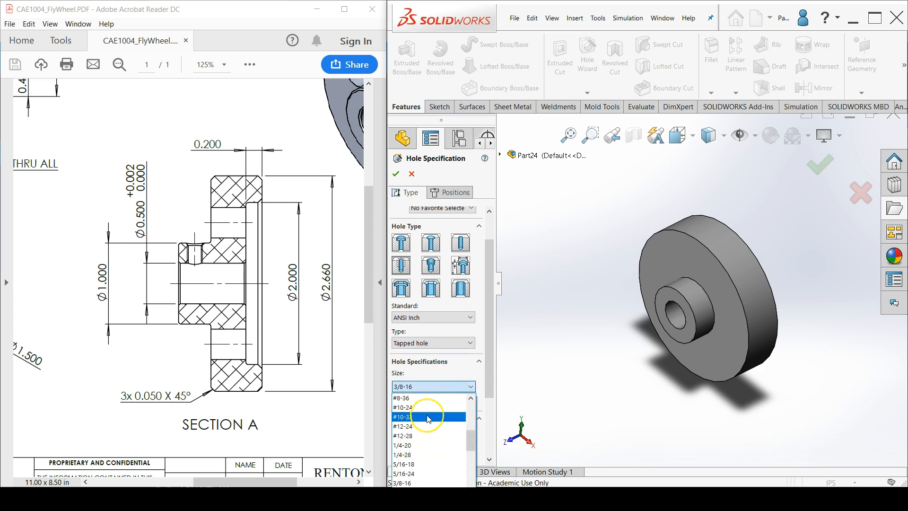
pyautogui.click(428, 417)
# Set the tapped hole's end condition to Up To Next
pyautogui.moveTo(491, 396); pyautogui.dragTo(488, 428)
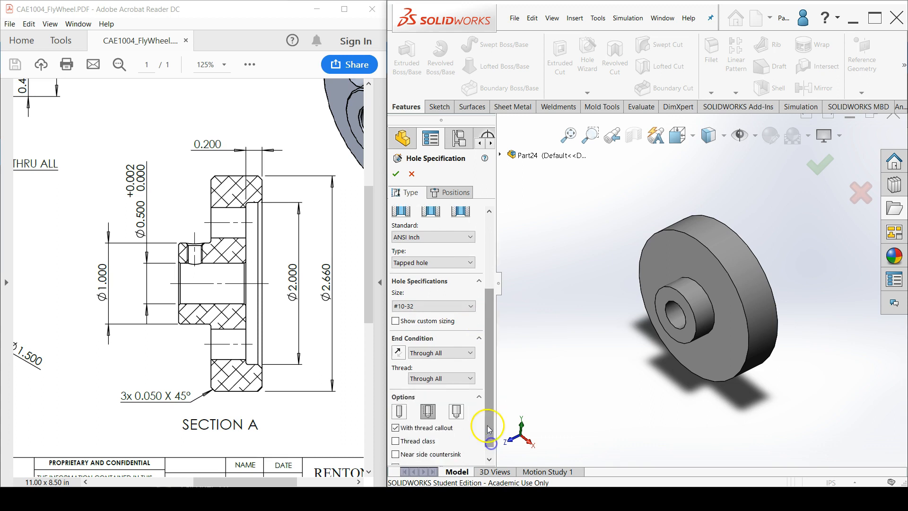
pyautogui.click(468, 353)
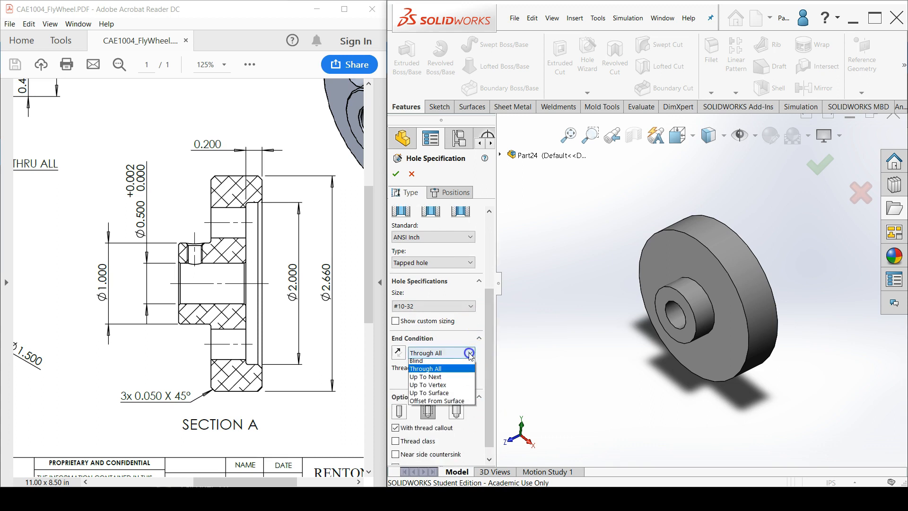
pyautogui.click(457, 381)
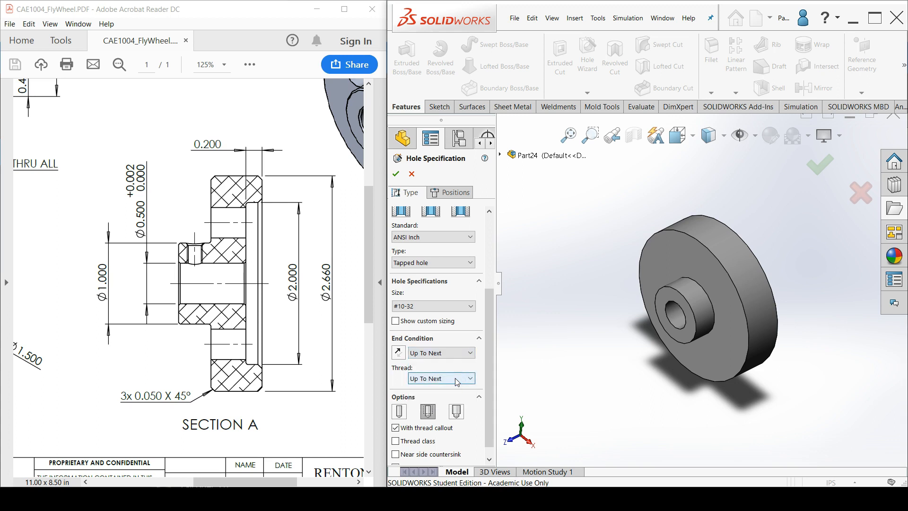
# Include thread class 2B and add a near side countersink with a 0.220 in diameter
pyautogui.scroll(-1, 490, 381)
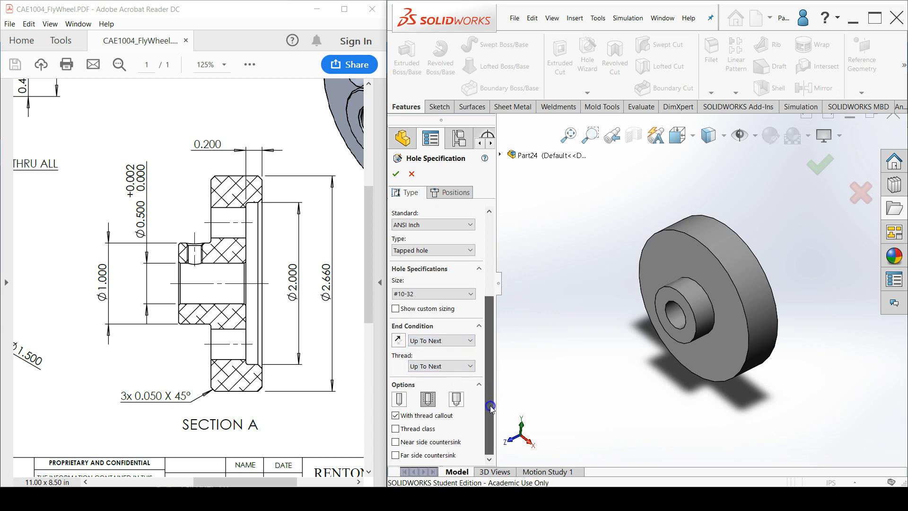
pyautogui.click(430, 431)
pyautogui.click(461, 433)
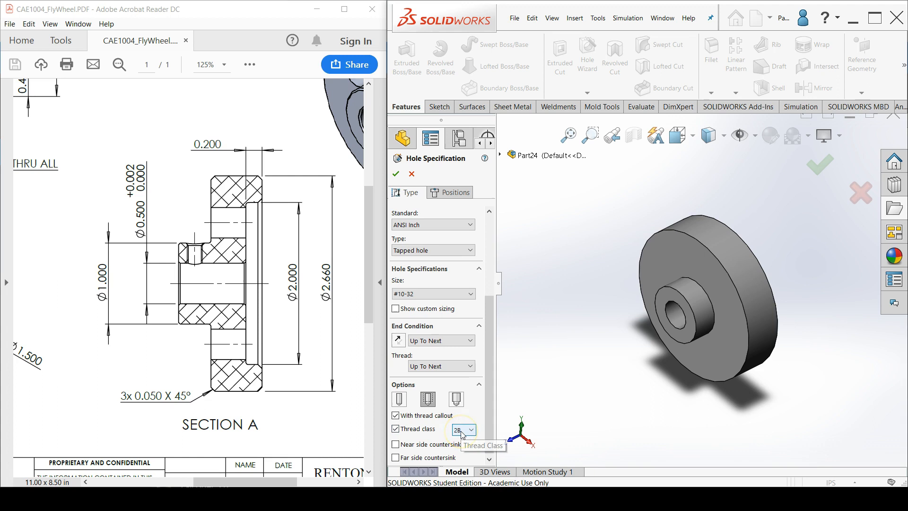
pyautogui.click(396, 444)
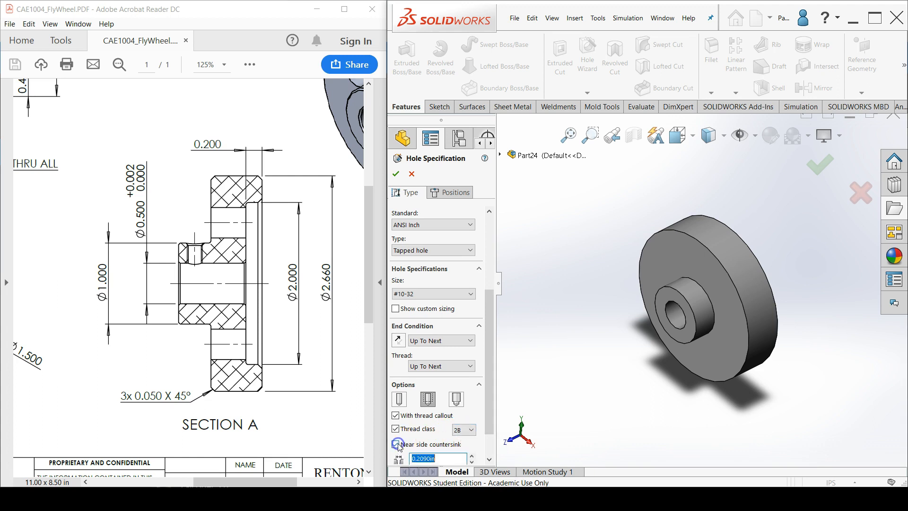
pyautogui.click(490, 438)
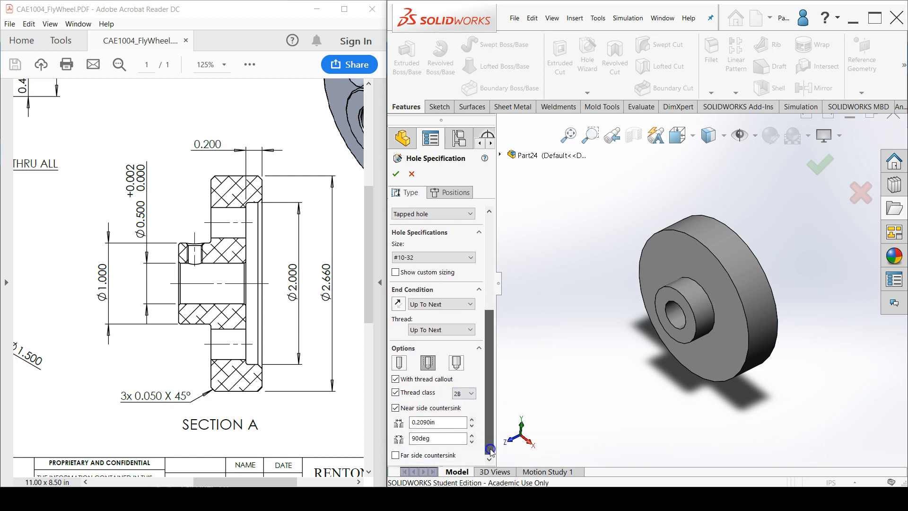
pyautogui.click(441, 422)
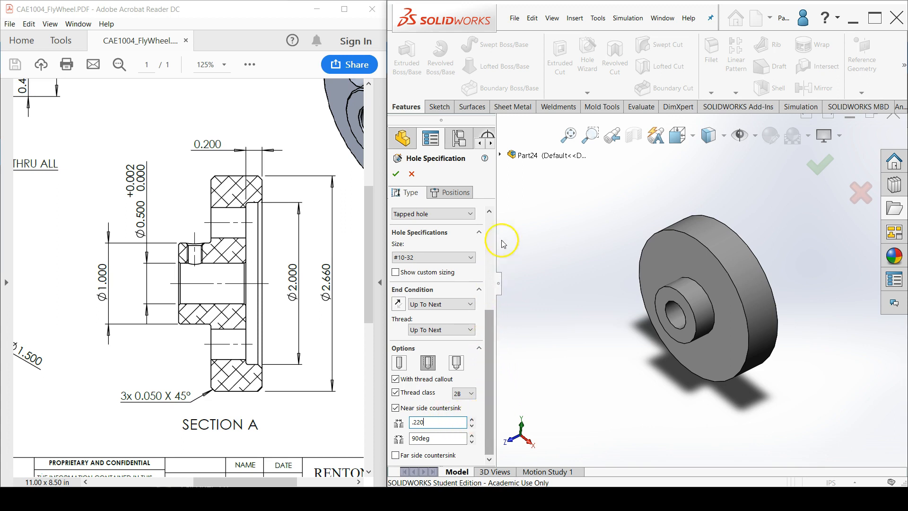
# Place the tapped hole's position point on the hub's cylindrical outer face
pyautogui.click(461, 194)
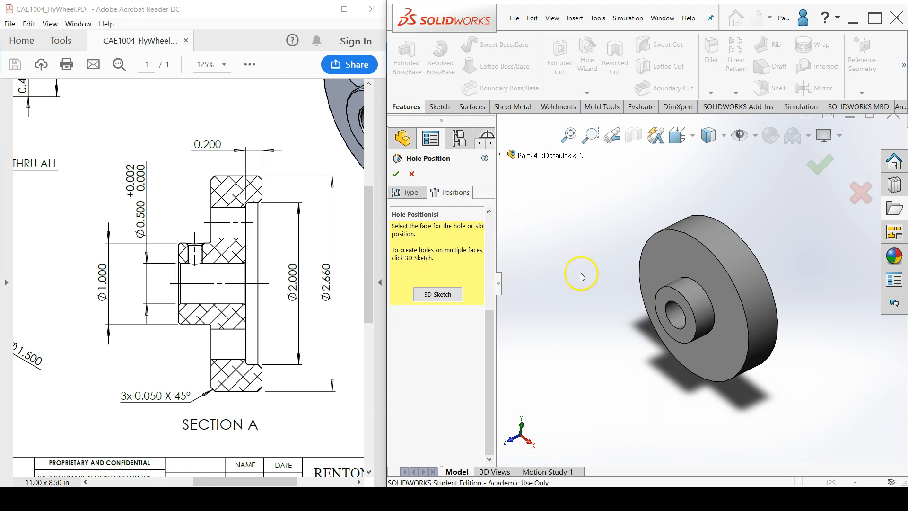
pyautogui.click(697, 292)
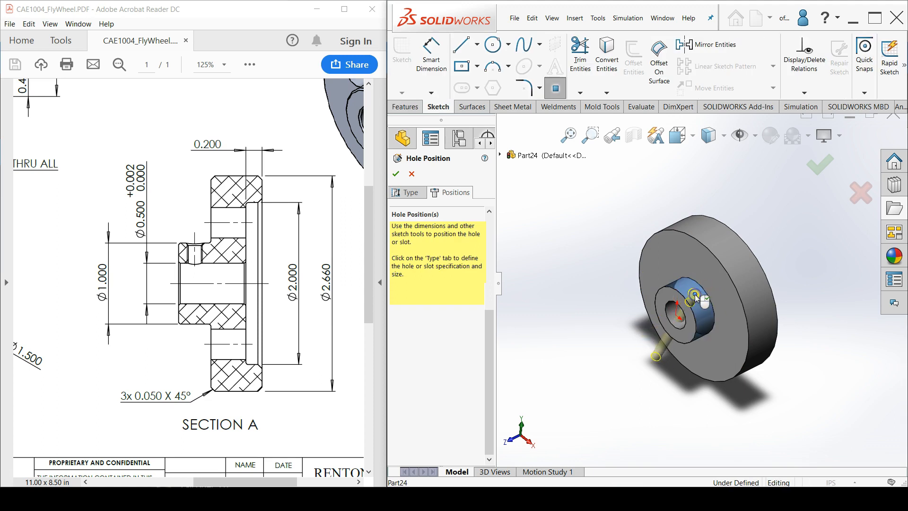
pyautogui.scroll(-5, 695, 296)
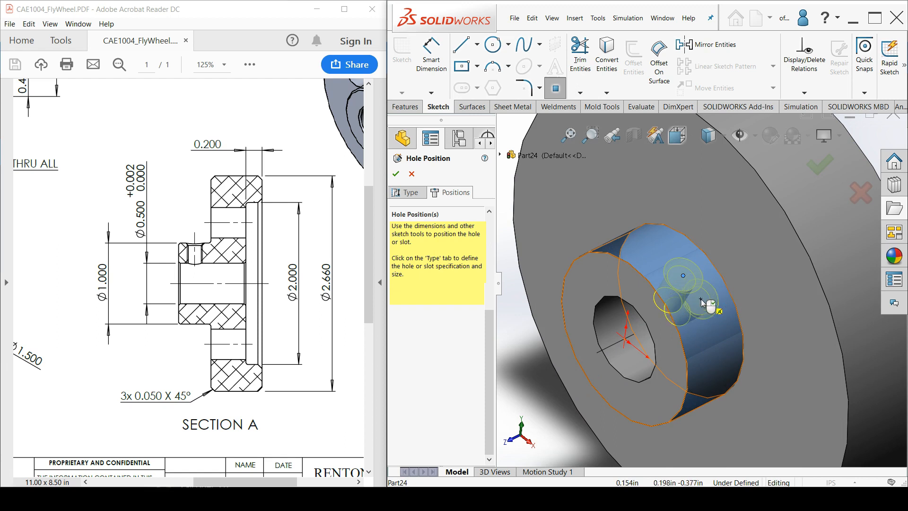
# Sketch a construction centerline about 0.400 in long along Z across the hub, from its front edge to the flywheel face
pyautogui.click(476, 44)
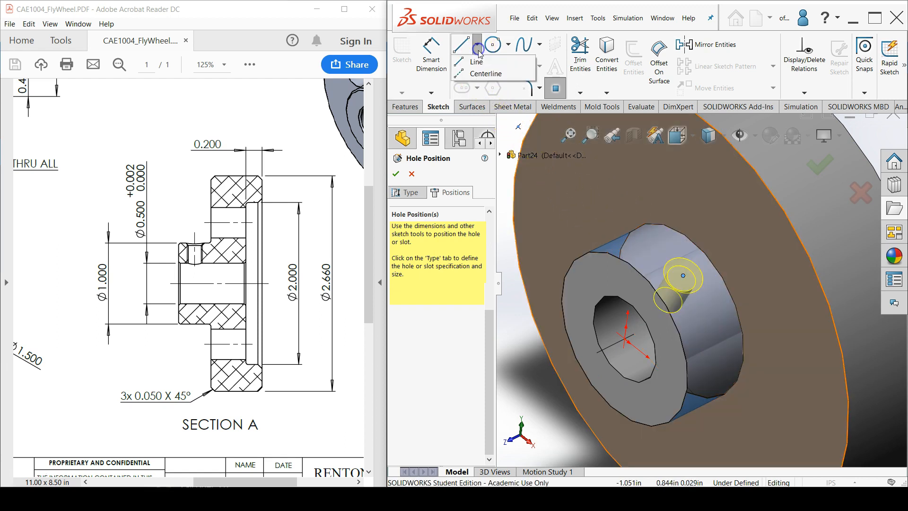
pyautogui.click(487, 74)
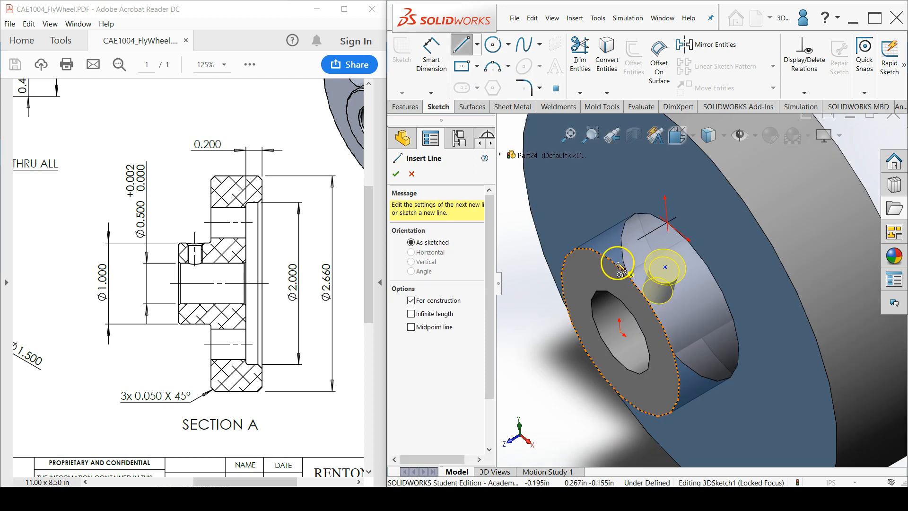
pyautogui.click(617, 268)
pyautogui.click(671, 239)
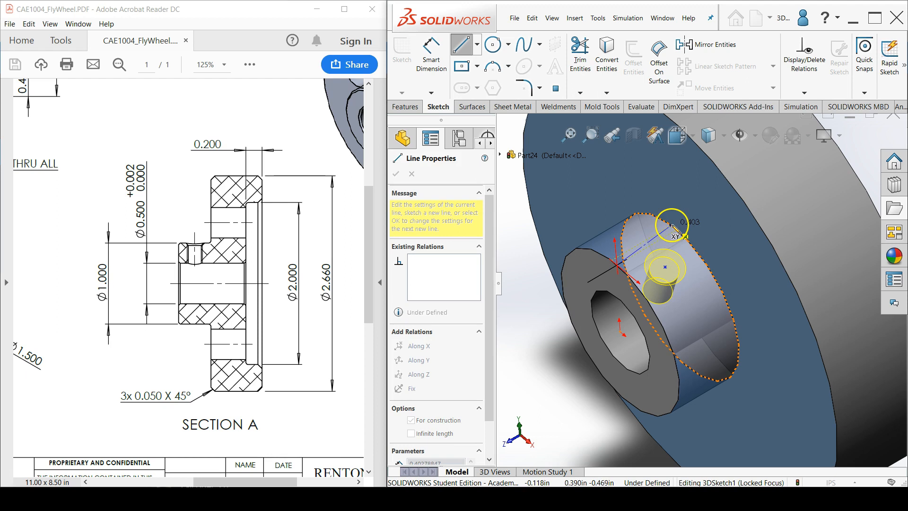
pyautogui.click(677, 231)
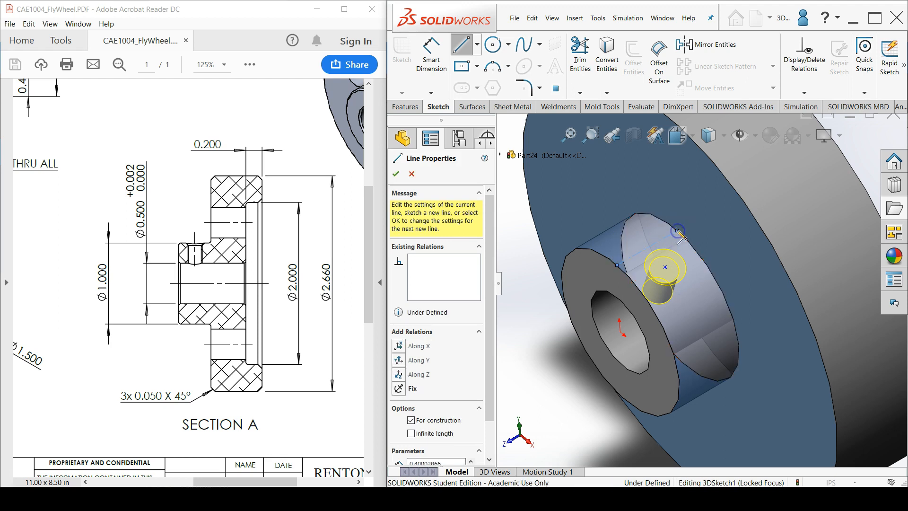
pyautogui.rightClick(531, 258)
pyautogui.click(538, 263)
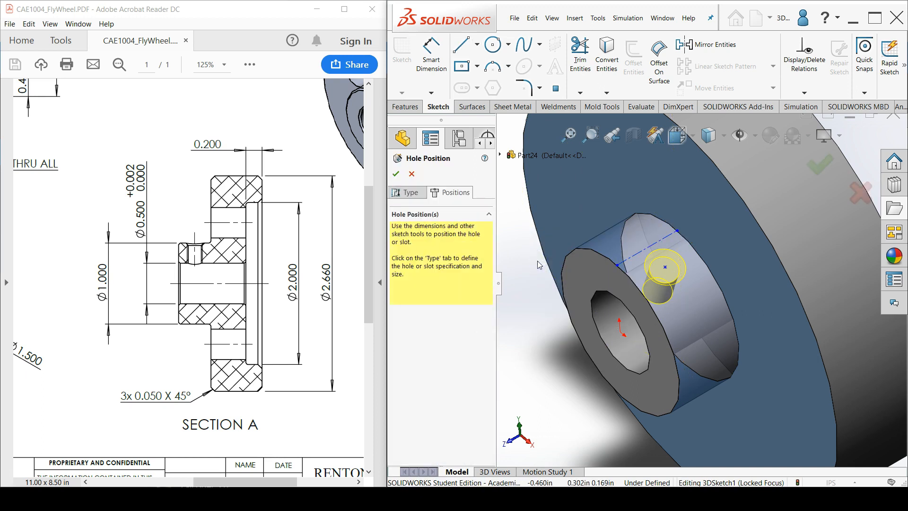
pyautogui.click(637, 255)
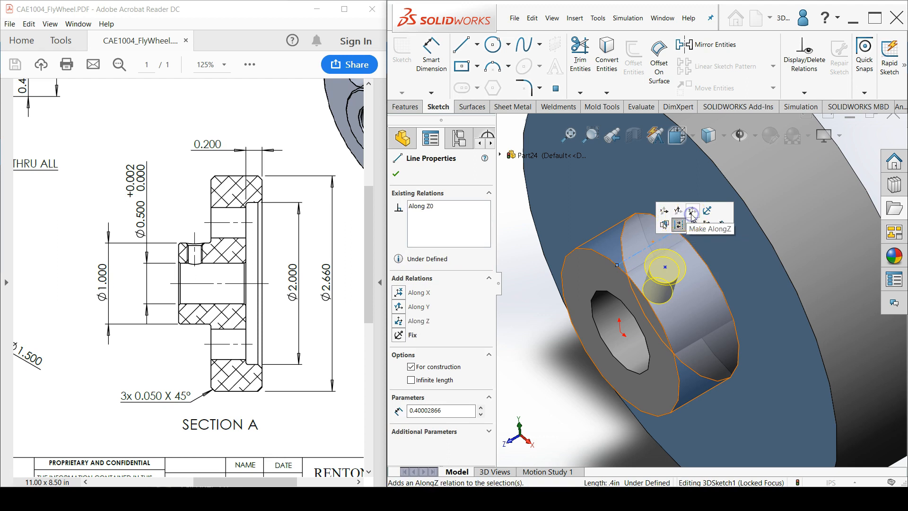
pyautogui.click(550, 299)
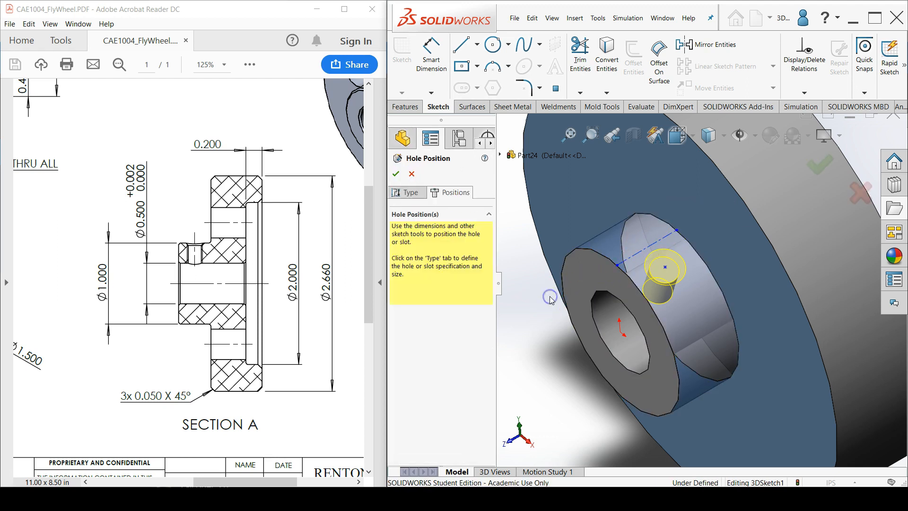
# Align the centerline's front endpoint with the origin using an Along Y relation
pyautogui.click(618, 267)
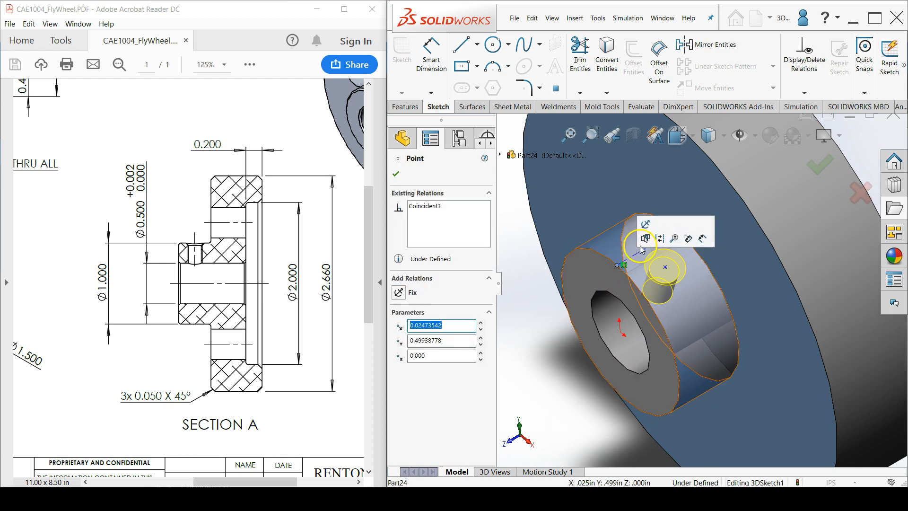
pyautogui.keyDown('ctrl'); pyautogui.click(622, 333); pyautogui.keyUp('ctrl')
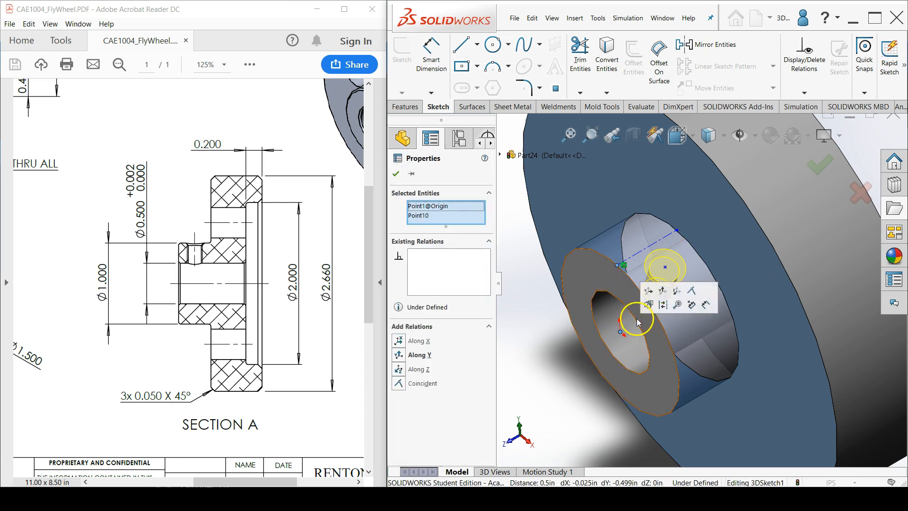
pyautogui.click(663, 291)
pyautogui.click(554, 325)
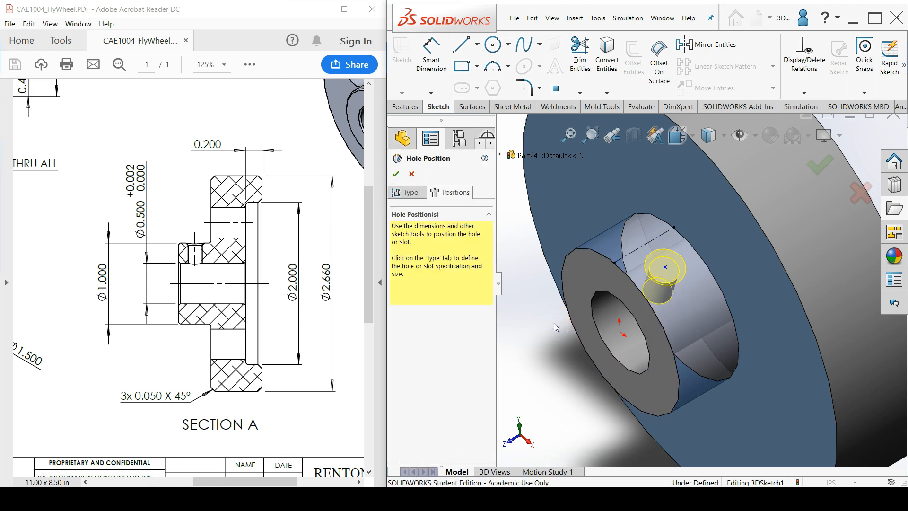
# Add a midpoint relation between the hole's position point and the centerline, and complete the tapped hole
pyautogui.click(803, 93)
pyautogui.click(806, 118)
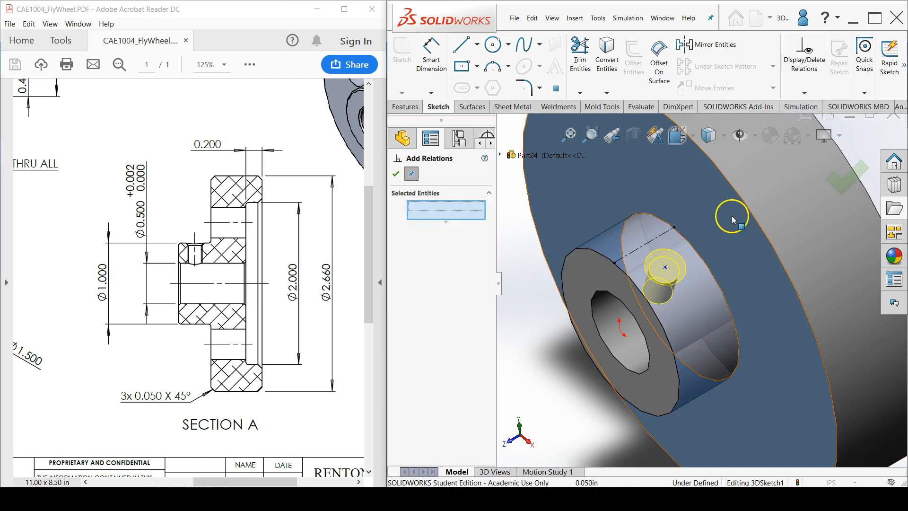
pyautogui.click(665, 267)
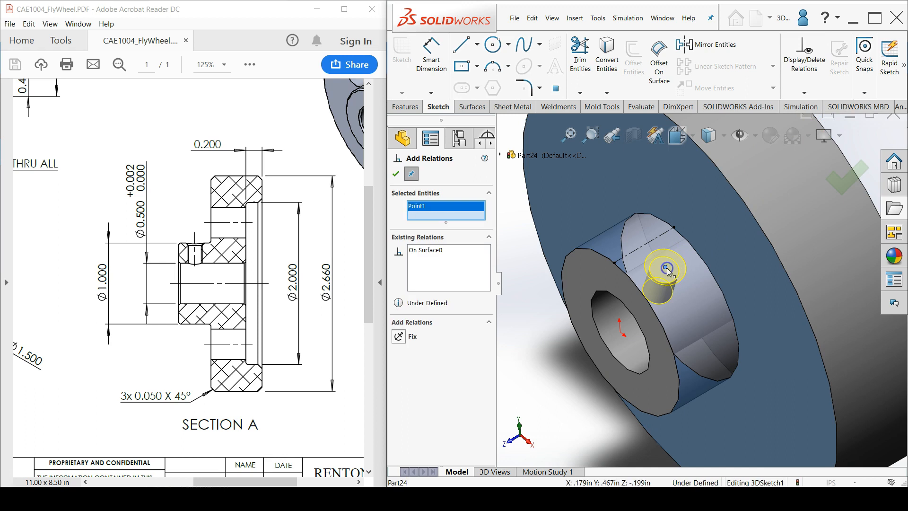
pyautogui.click(641, 250)
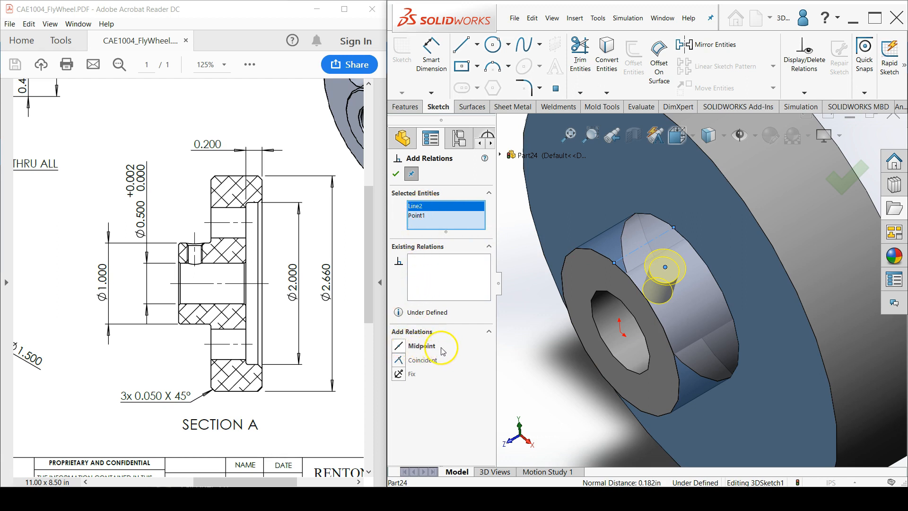
pyautogui.click(400, 346)
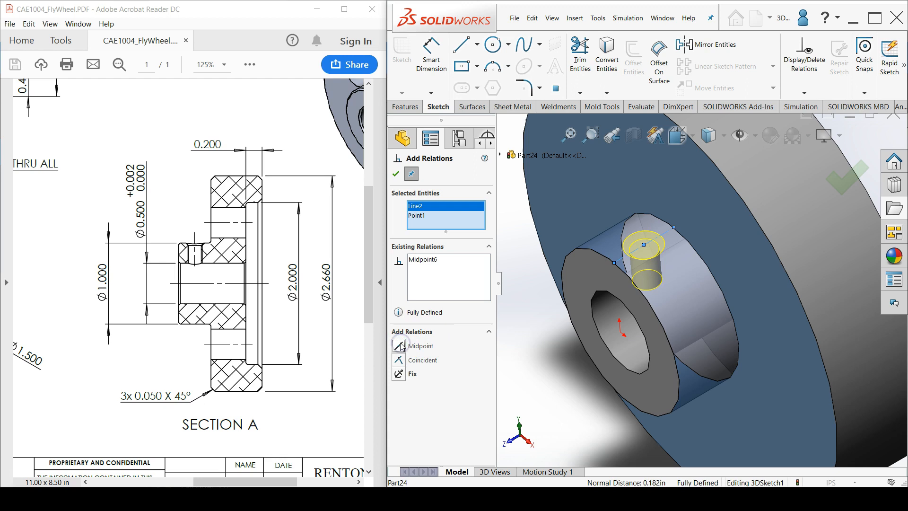
pyautogui.click(396, 173)
pyautogui.click(511, 250)
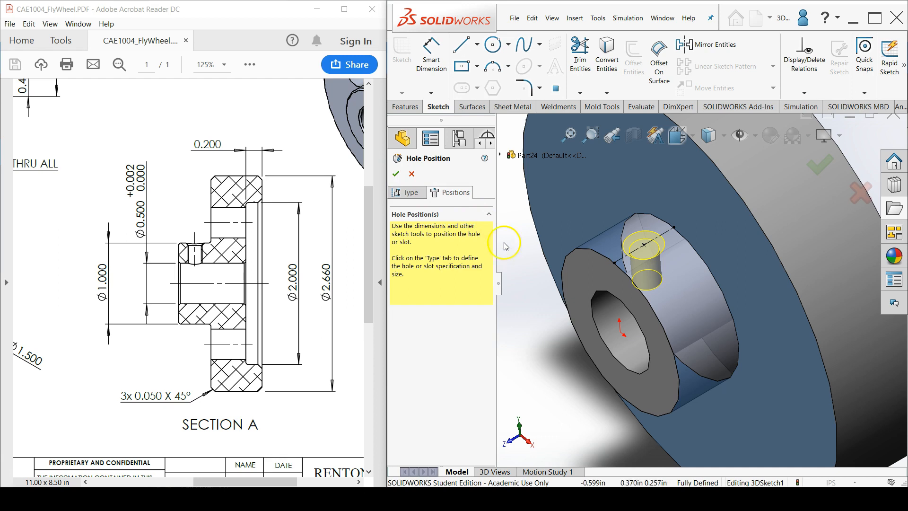
pyautogui.click(400, 178)
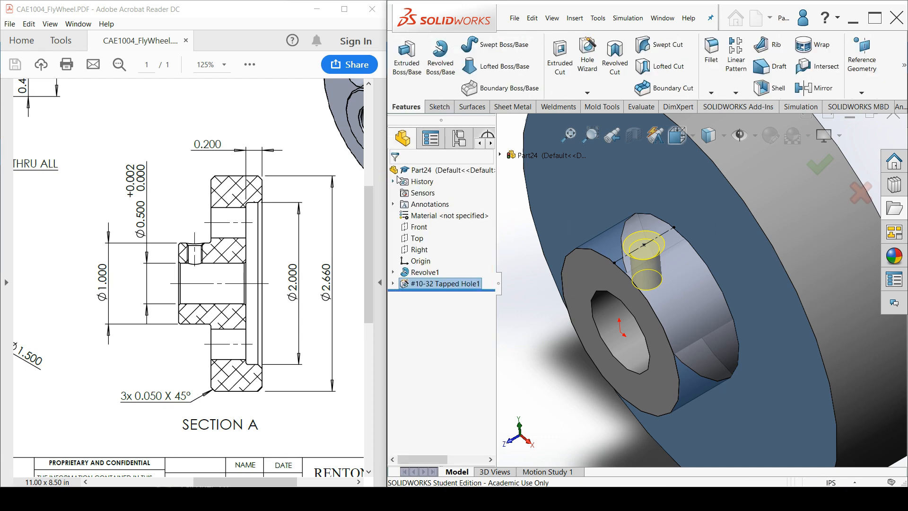
pyautogui.click(515, 255)
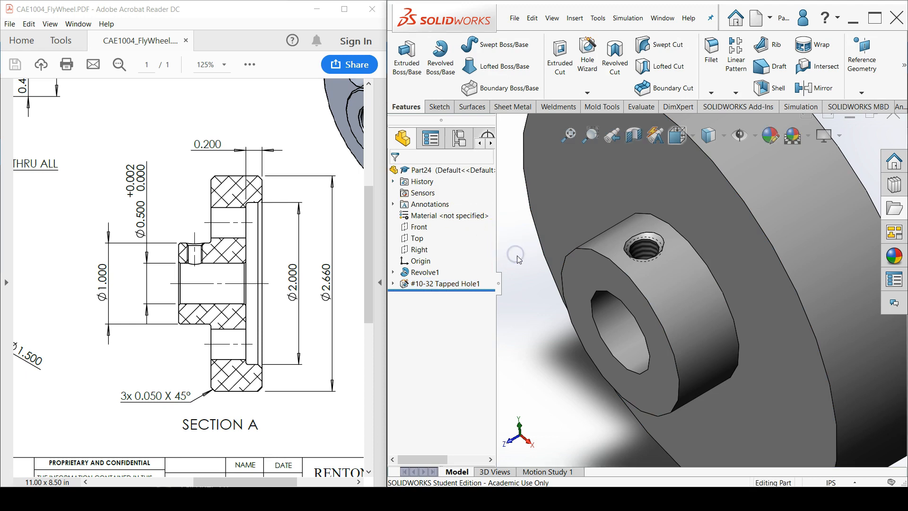
# Start a Hole Wizard hole of the plain Hole type in ANSI Inch, using Fractional Drill Sizes
pyautogui.scroll(5, 520, 261)
pyautogui.moveTo(759, 280); pyautogui.dragTo(698, 278, button='middle')
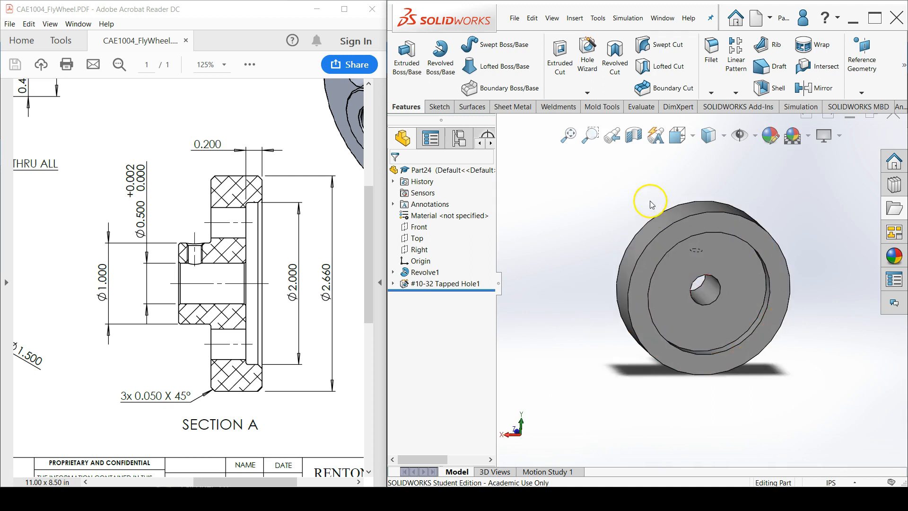
pyautogui.click(588, 70)
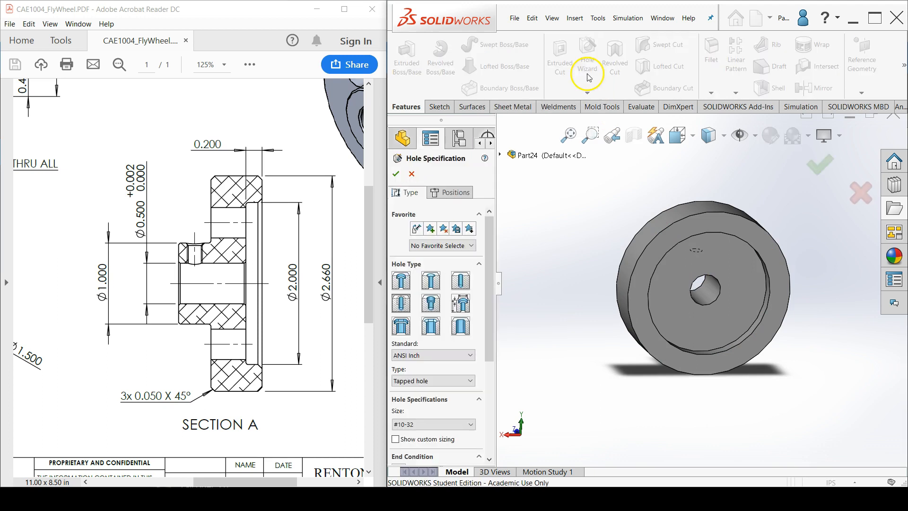
pyautogui.click(460, 281)
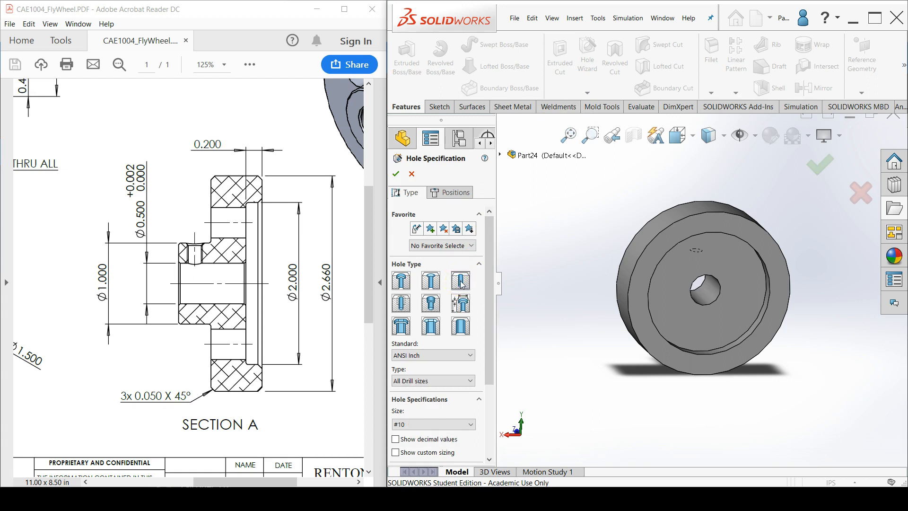
pyautogui.moveTo(493, 328); pyautogui.dragTo(501, 381)
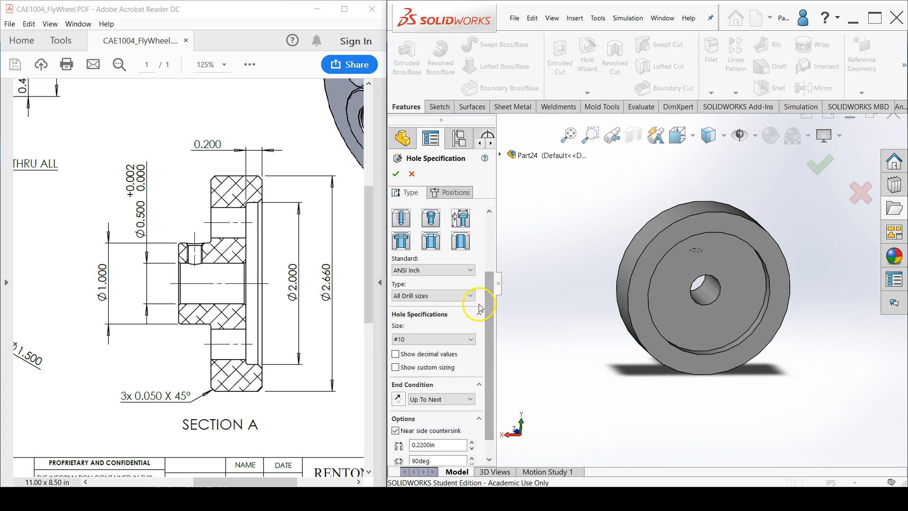
pyautogui.click(468, 295)
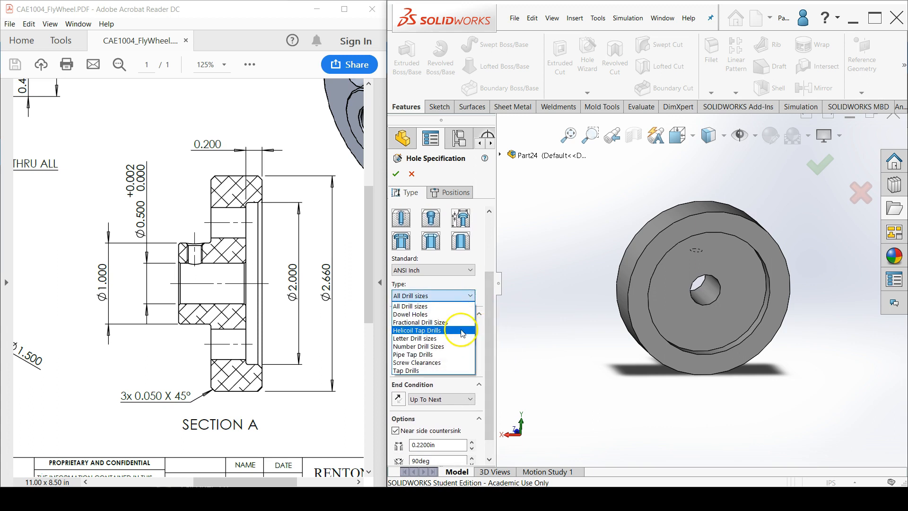
pyautogui.click(463, 326)
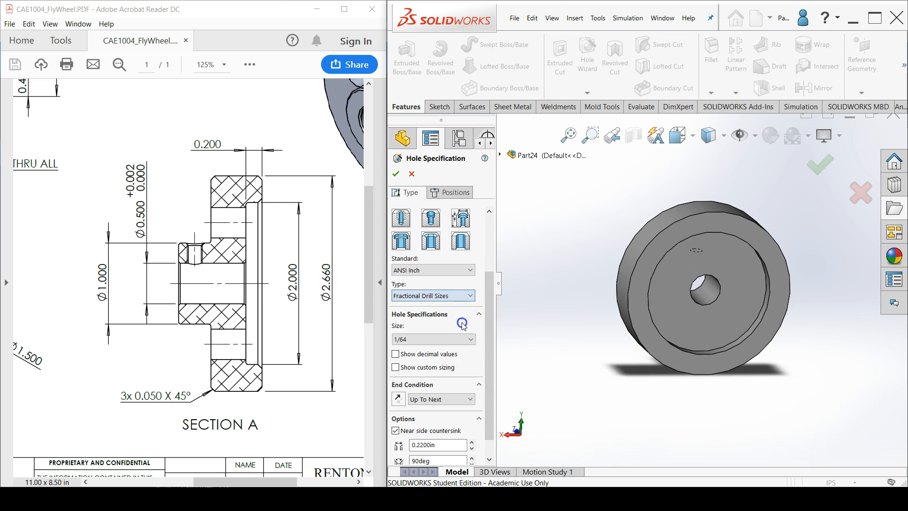
# Set the hole size to 3/8 and show decimal values
pyautogui.click(469, 340)
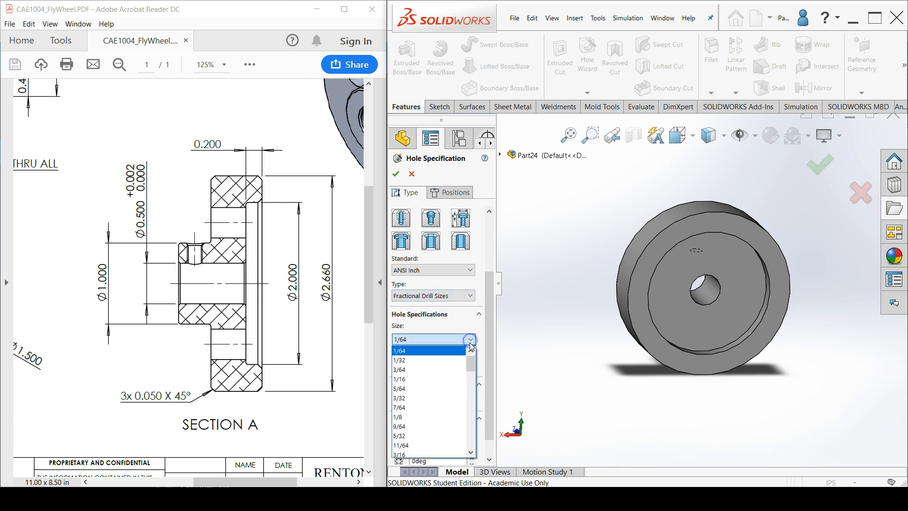
pyautogui.scroll(-3, 445, 430)
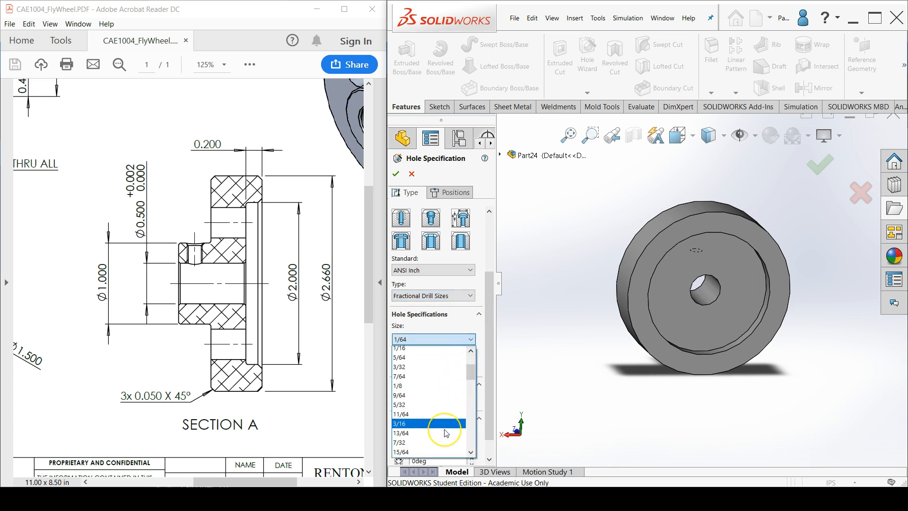
pyautogui.scroll(-2, 446, 433)
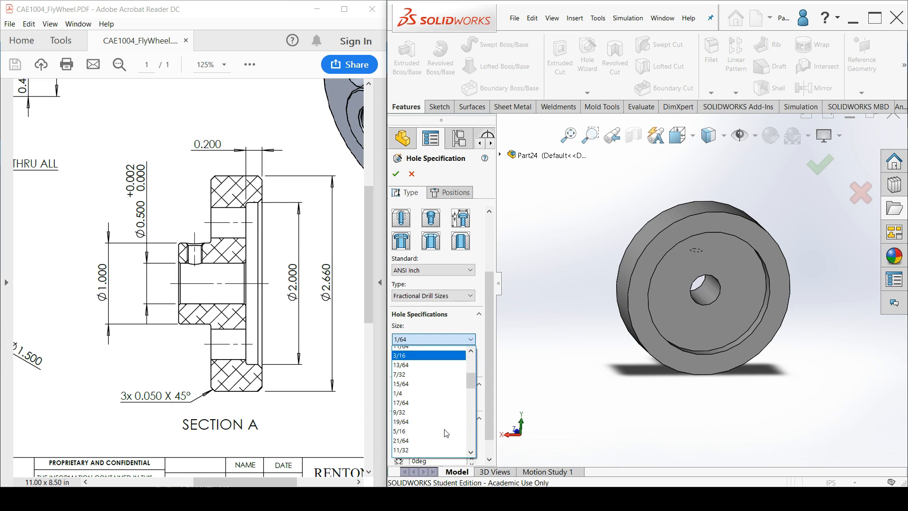
pyautogui.click(445, 426)
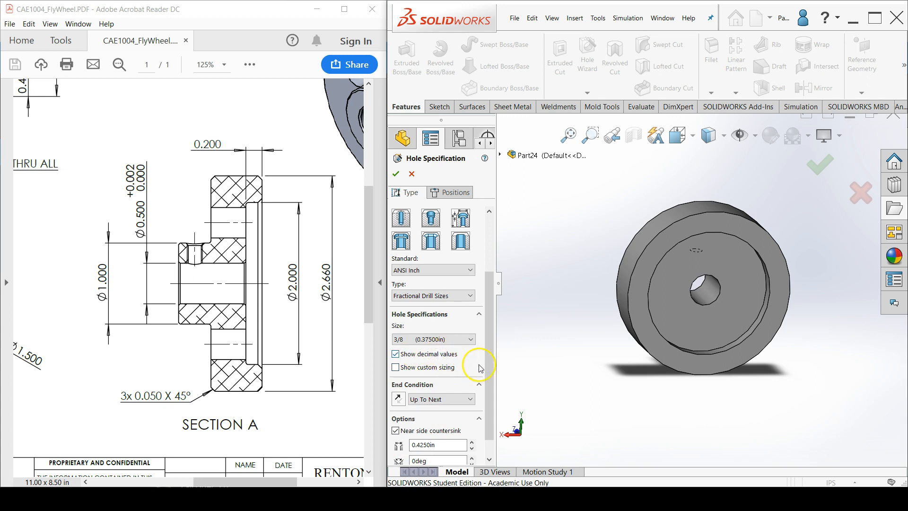
# Set the hole's end condition to Through All and turn off the near side countersink
pyautogui.moveTo(490, 366); pyautogui.dragTo(489, 380)
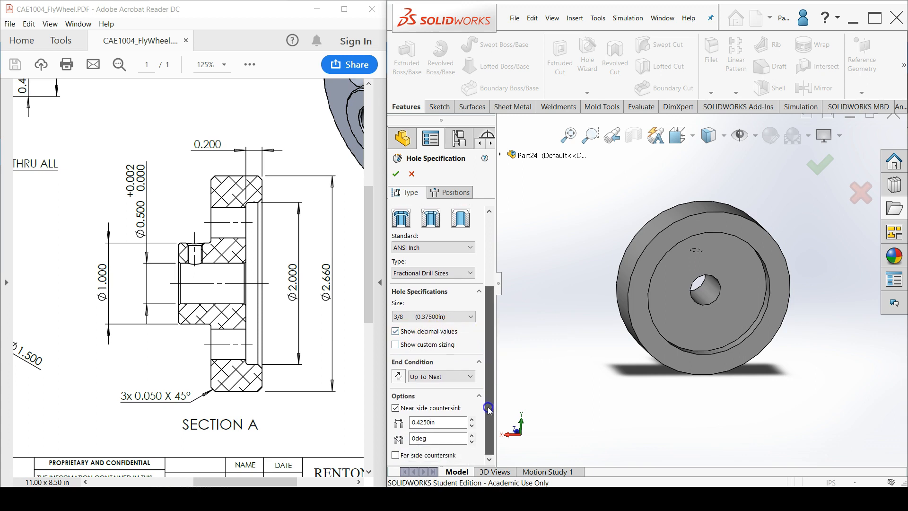
pyautogui.click(468, 377)
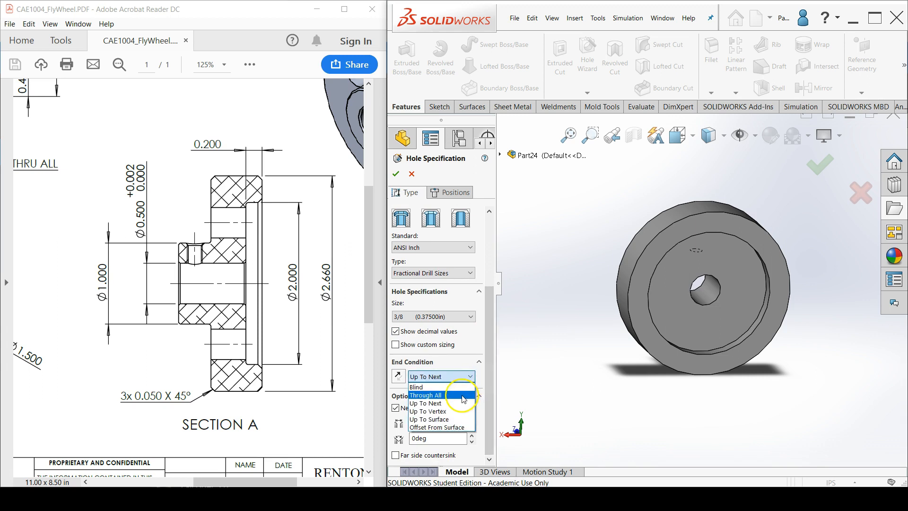
pyautogui.click(463, 396)
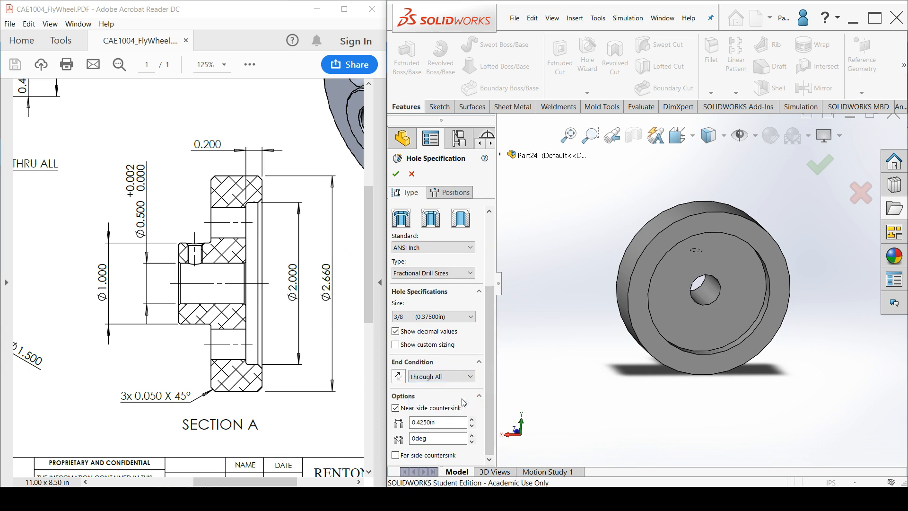
pyautogui.click(424, 413)
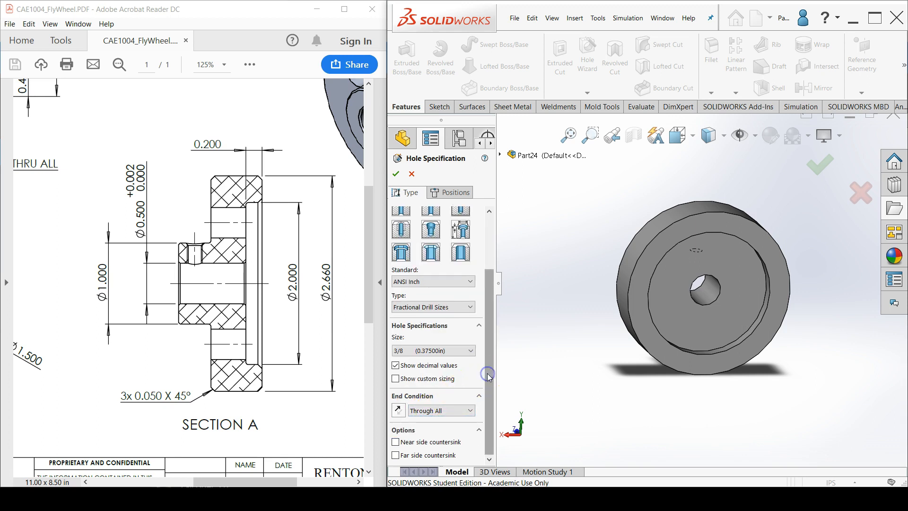
# Choose the flywheel's recessed face for the hole position and sketch a circle about 1.41 in in diameter centered on the origin
pyautogui.click(463, 193)
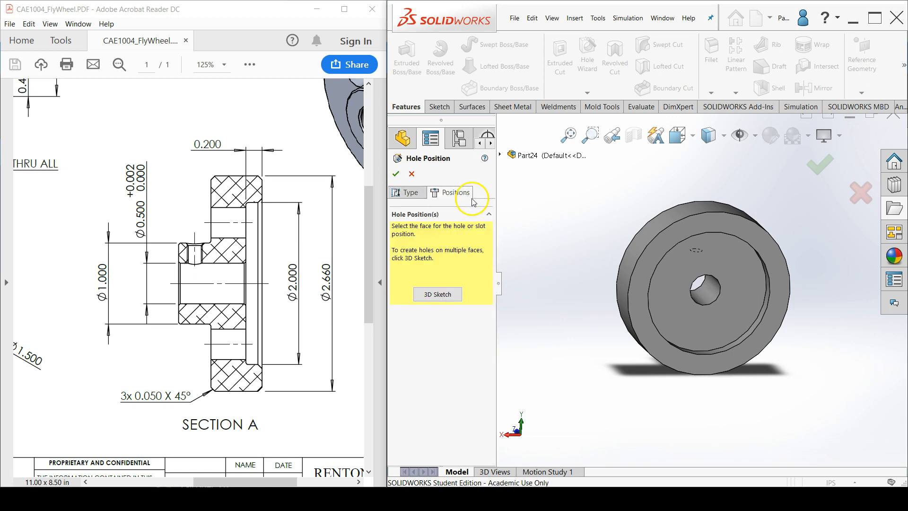
pyautogui.click(676, 269)
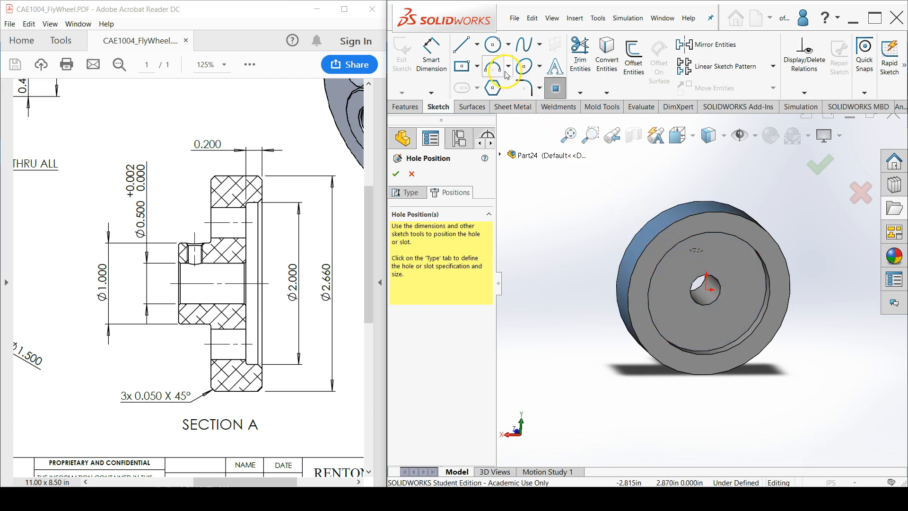
pyautogui.click(492, 45)
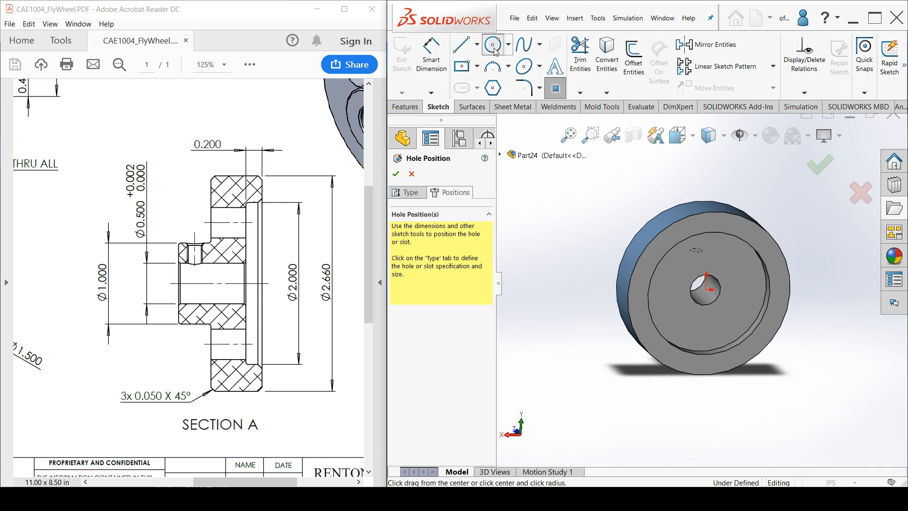
pyautogui.click(706, 287)
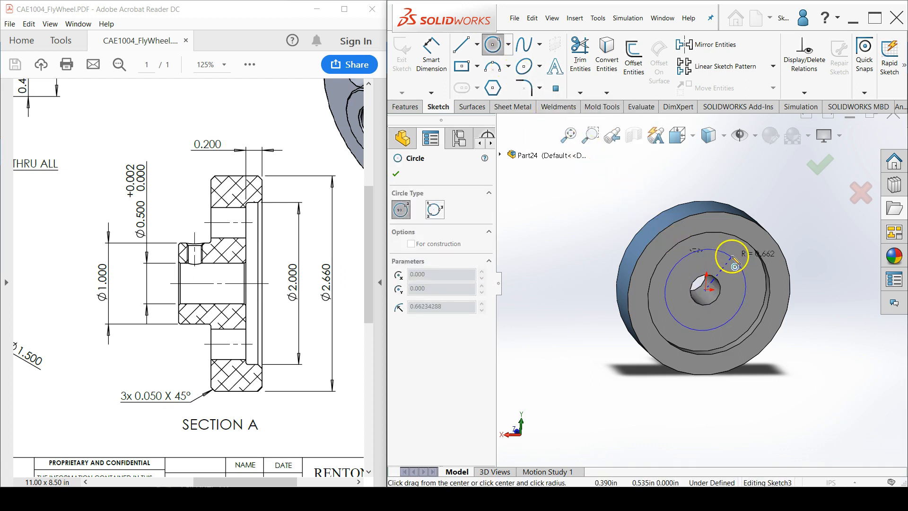
pyautogui.click(733, 258)
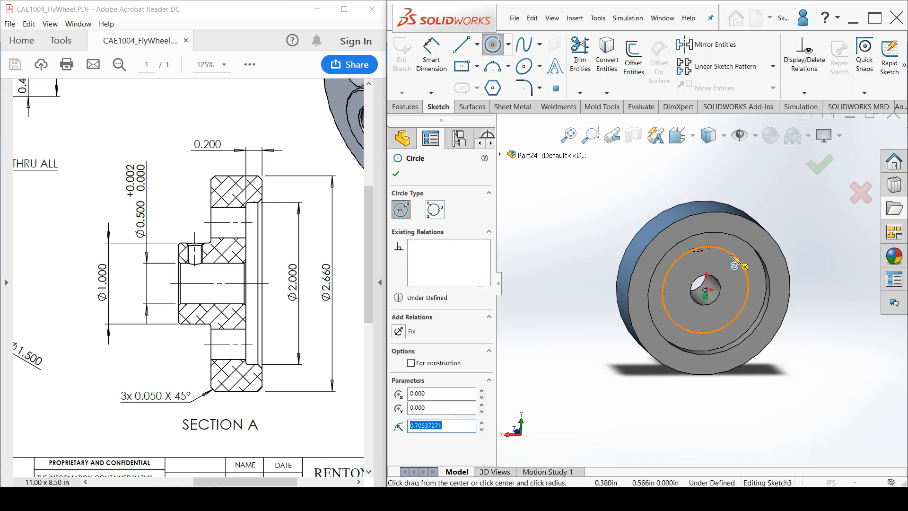
# Dimension the circle's diameter to 1.5 in
pyautogui.click(431, 72)
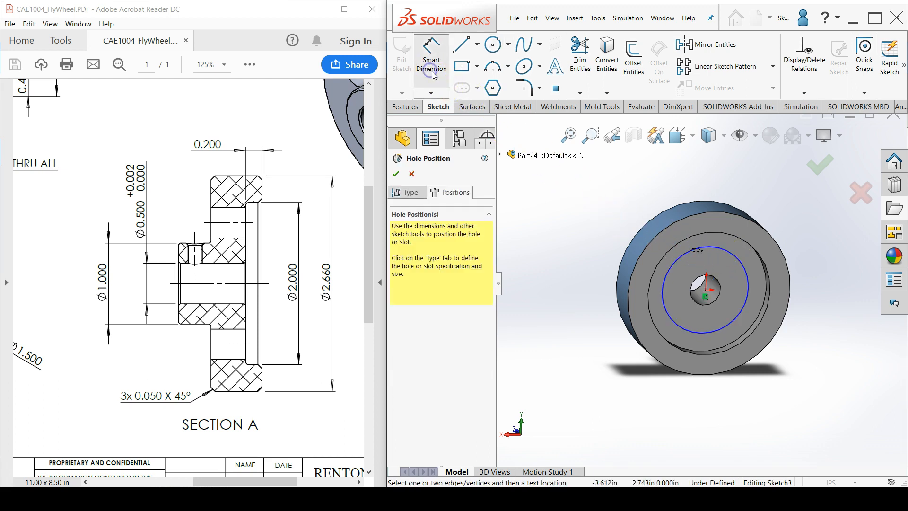
pyautogui.click(677, 261)
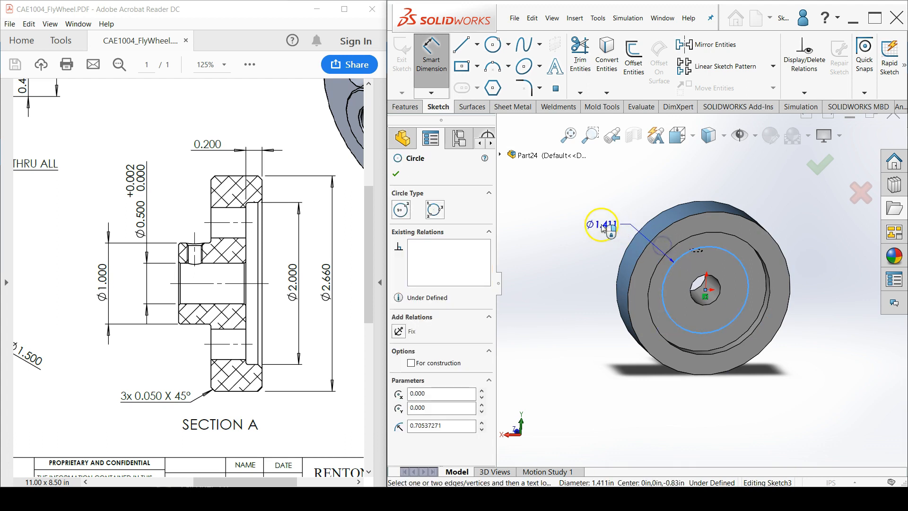
pyautogui.click(606, 223)
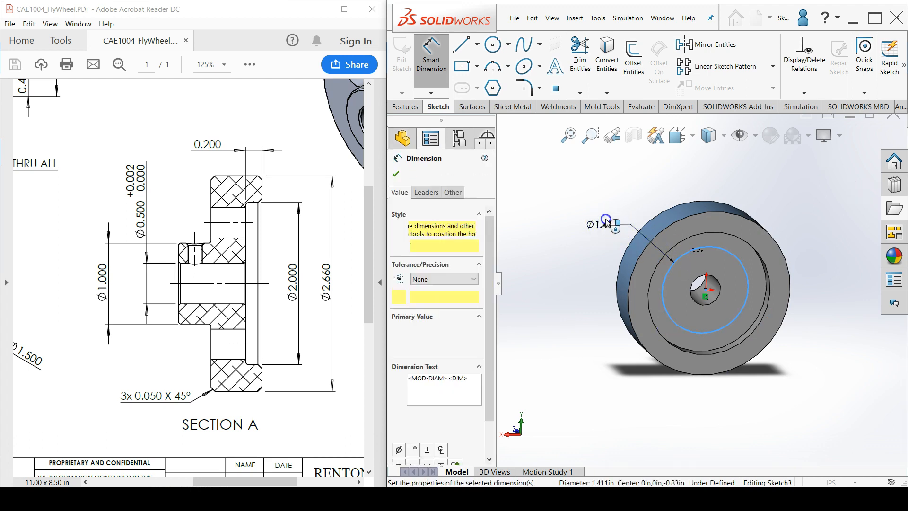
pyautogui.write('1.5')
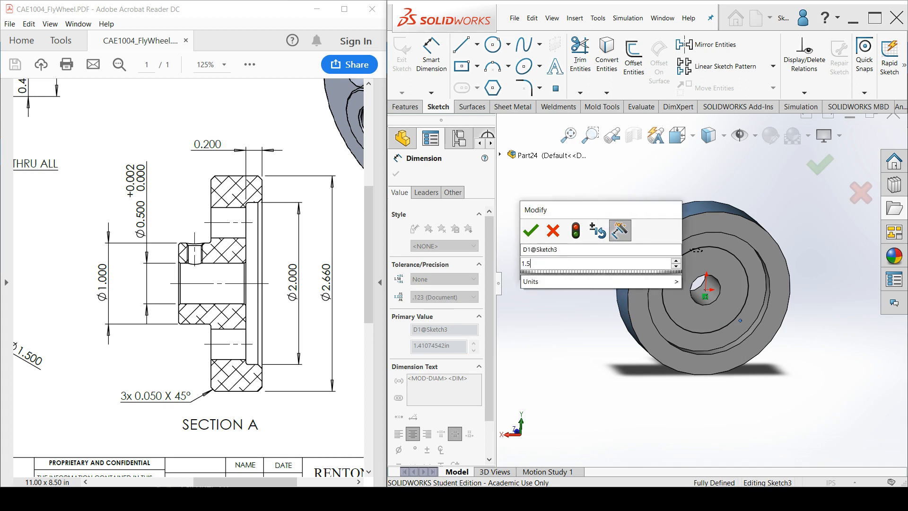
pyautogui.press('Escape')
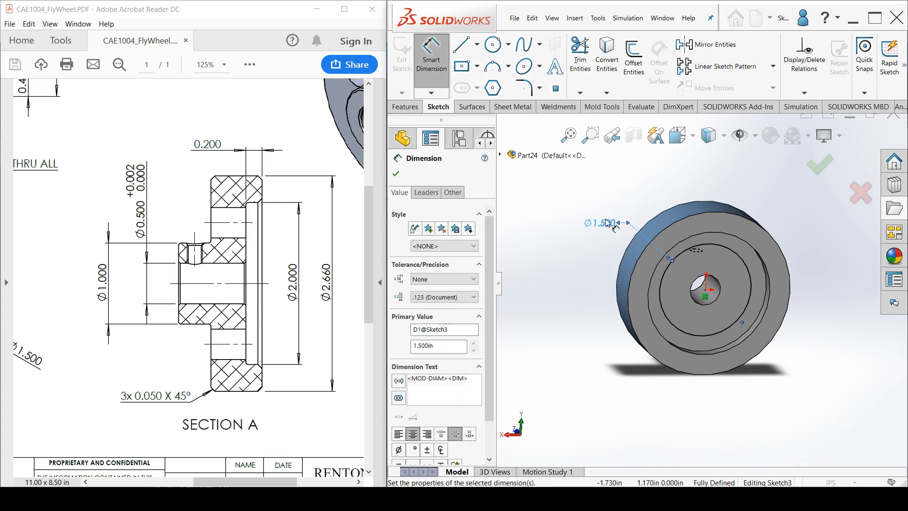
pyautogui.rightClick(571, 238)
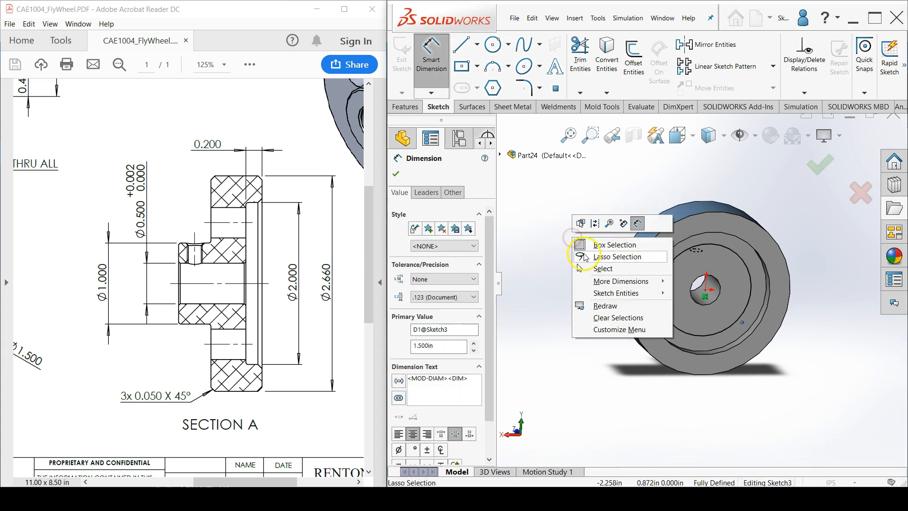
pyautogui.click(603, 268)
# Convert the 1.500 in circle to construction geometry
pyautogui.scroll(-2, 736, 309)
pyautogui.moveTo(742, 307); pyautogui.dragTo(727, 293, button='middle')
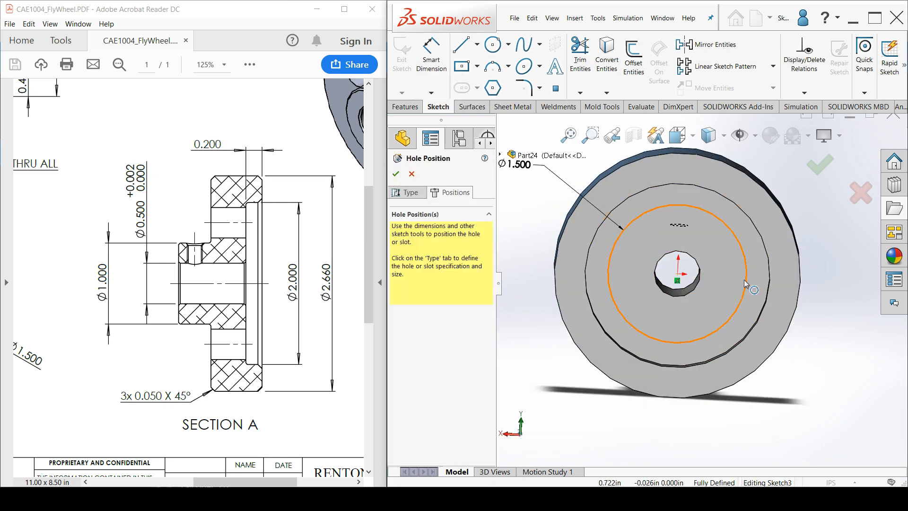
pyautogui.click(746, 280)
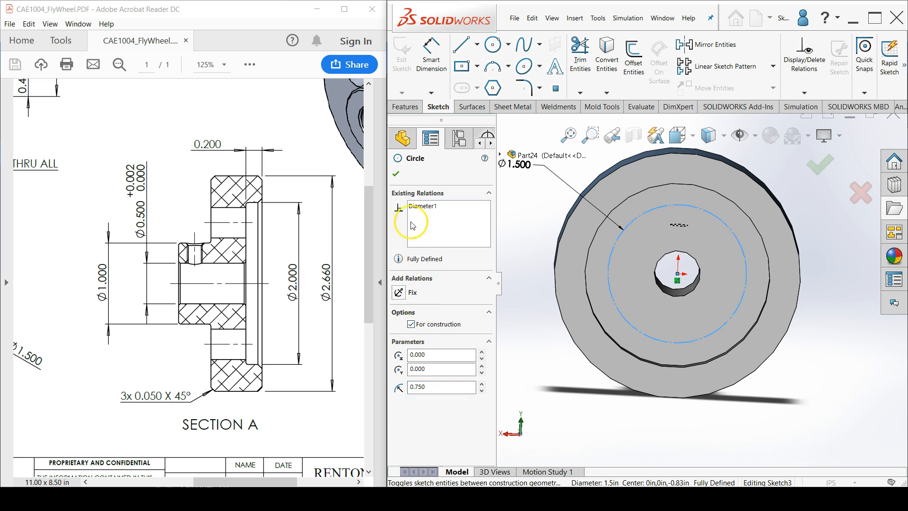
pyautogui.click(395, 175)
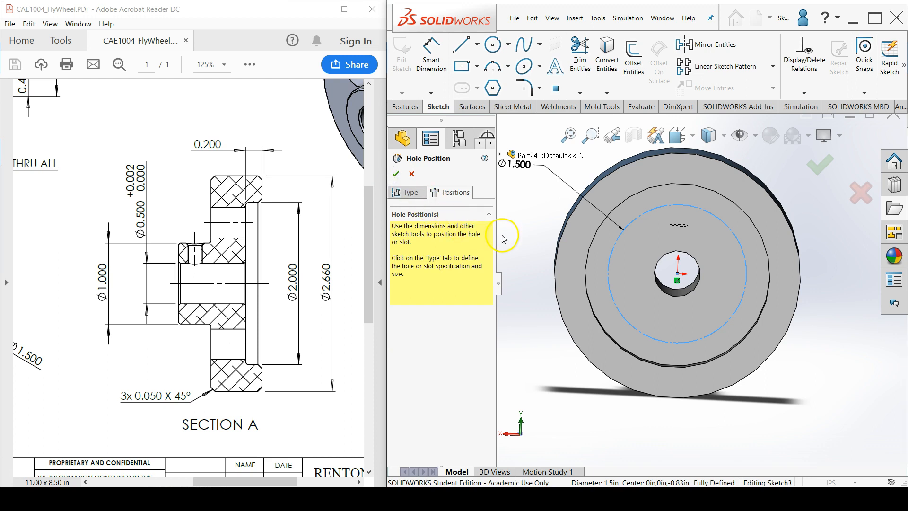
# Place the hole's position point on the construction circle directly above the origin and complete the 3/8 hole
pyautogui.click(558, 91)
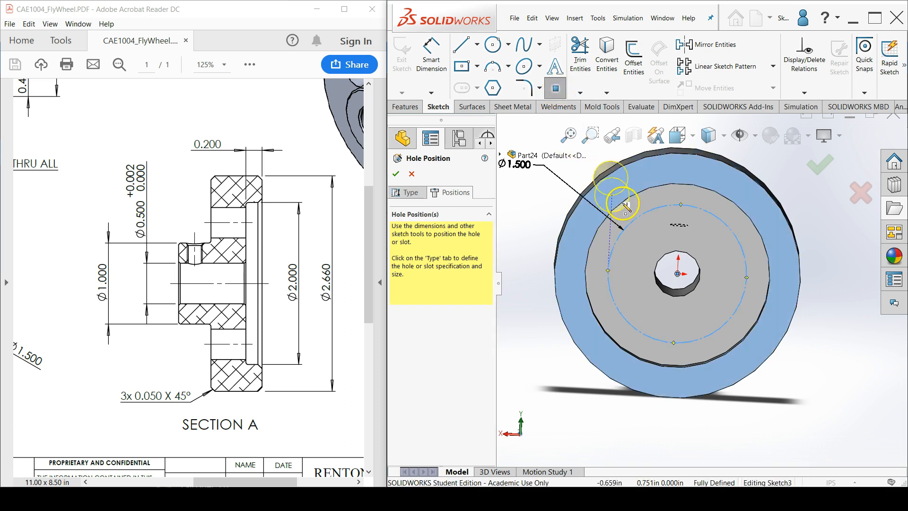
pyautogui.scroll(-3, 683, 208)
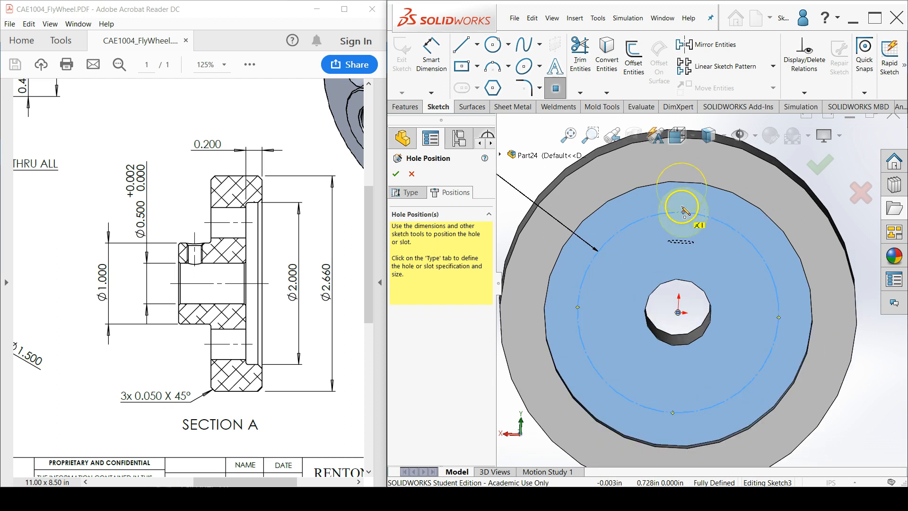
pyautogui.scroll(-3, 684, 210)
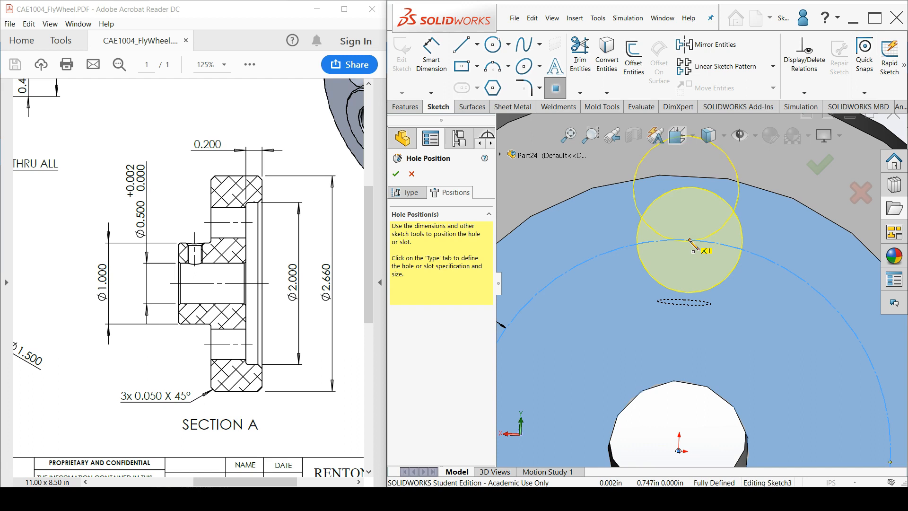
pyautogui.click(689, 240)
pyautogui.scroll(4, 676, 245)
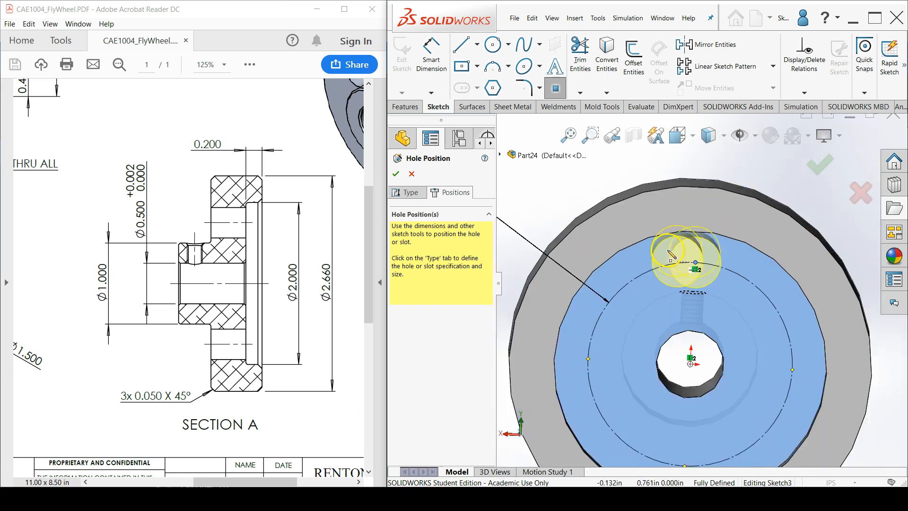
pyautogui.scroll(3, 671, 256)
pyautogui.rightClick(610, 186)
pyautogui.press('Escape')
pyautogui.moveTo(610, 203); pyautogui.dragTo(650, 235, button='middle')
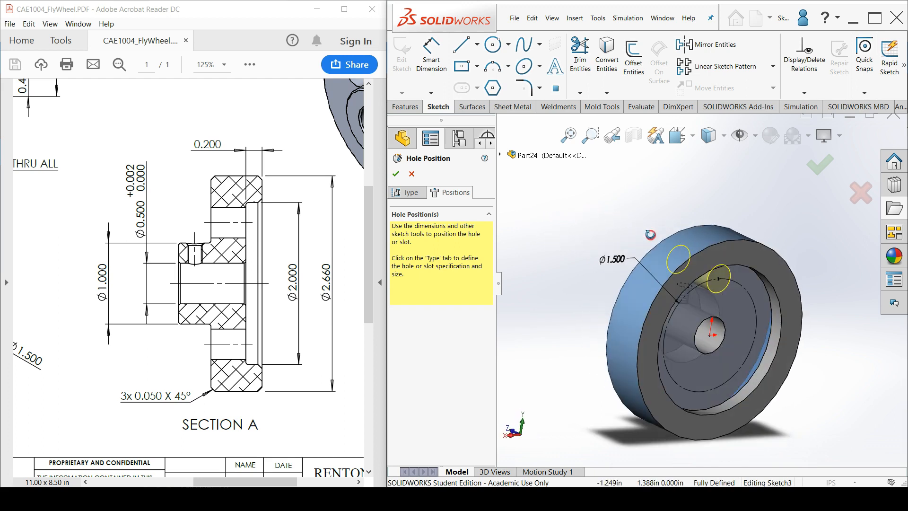
pyautogui.click(399, 173)
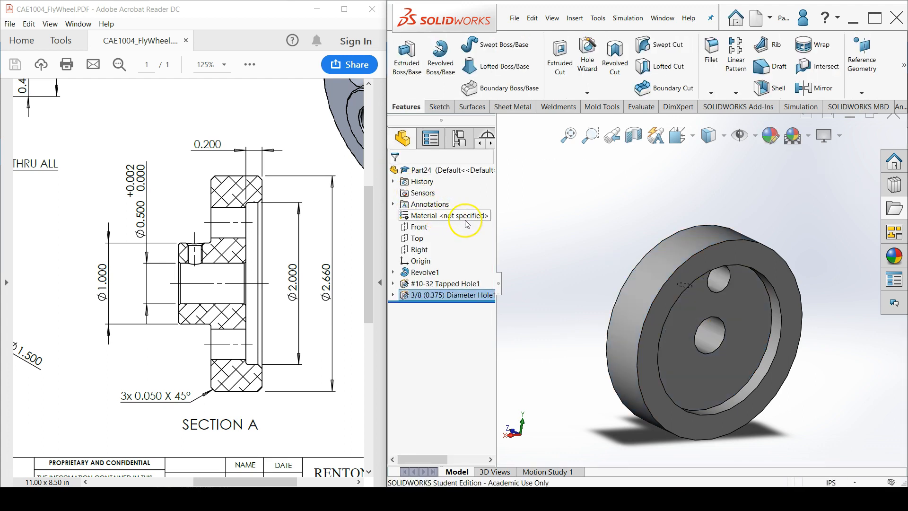
# Circularly pattern the 3/8 hole around the center bore's axis as 5 equally spaced instances over 360 degrees
pyautogui.click(734, 93)
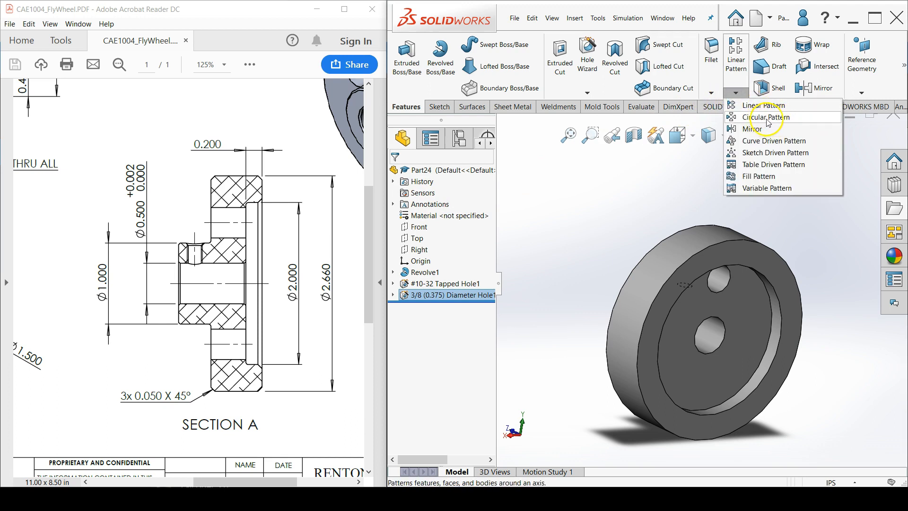
pyautogui.click(770, 118)
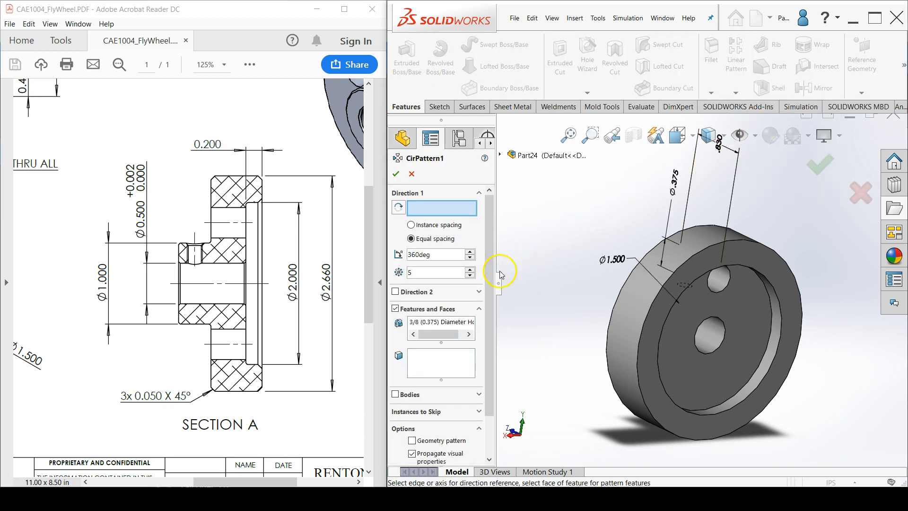
pyautogui.click(450, 325)
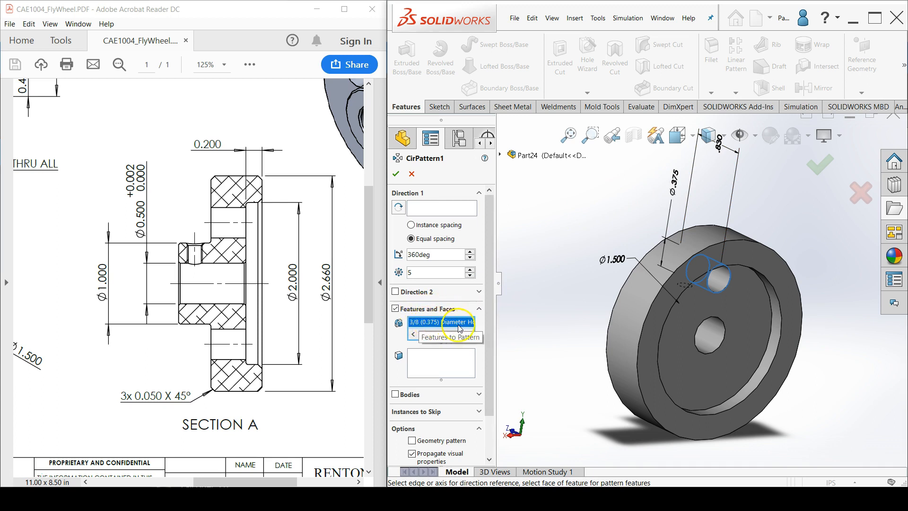
pyautogui.click(445, 210)
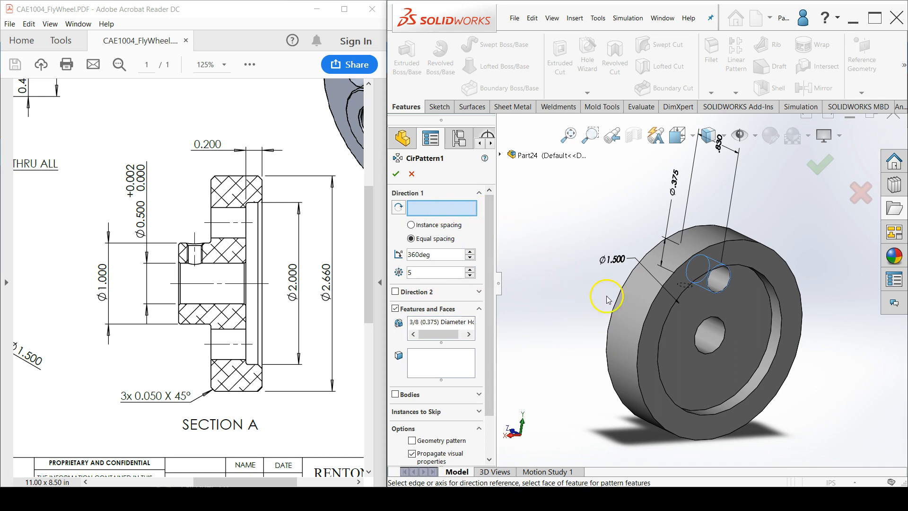
pyautogui.click(710, 336)
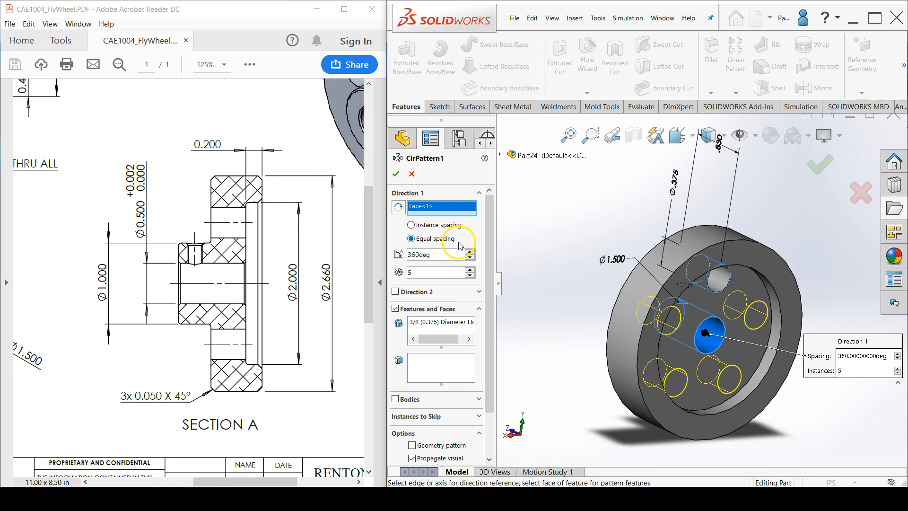
pyautogui.click(395, 174)
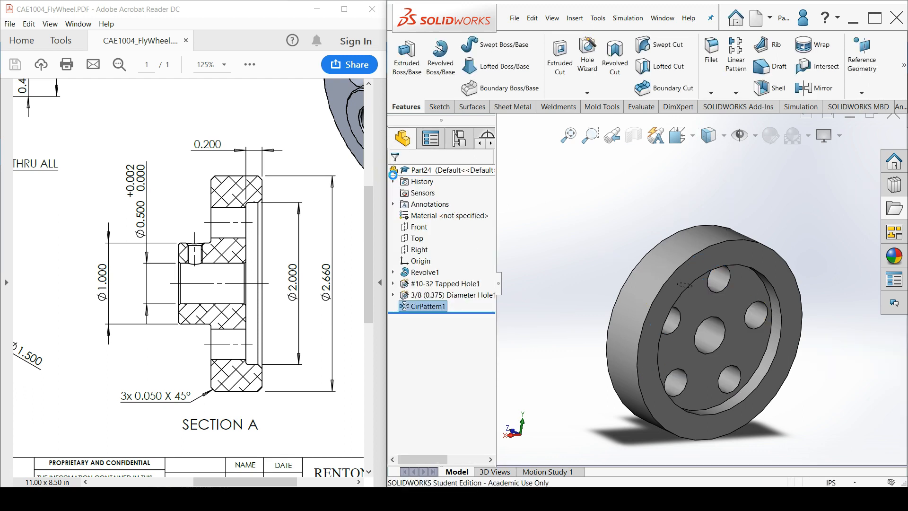
pyautogui.click(526, 220)
# Fillet the recess's floor edge and the edge where the hub meets the flywheel web with a 0.032 in radius, per the drawing notes
pyautogui.moveTo(605, 260); pyautogui.dragTo(610, 238, button='middle')
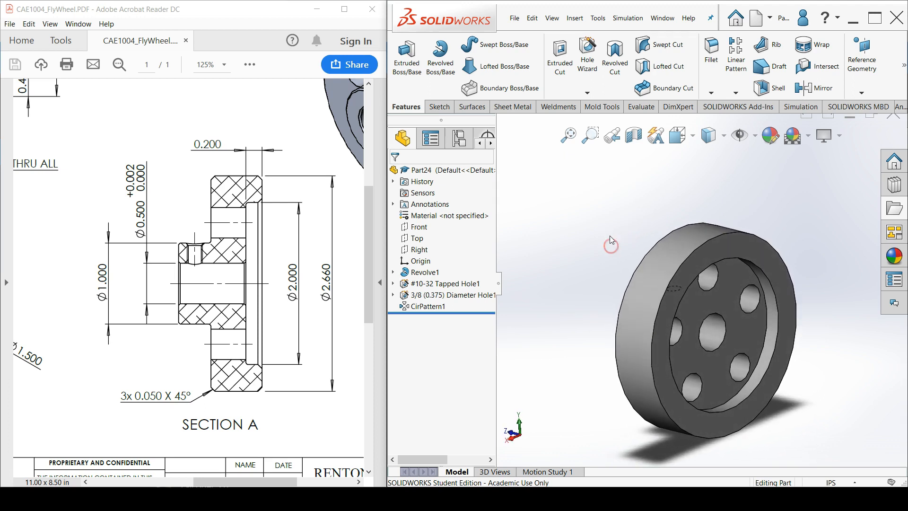
pyautogui.click(713, 65)
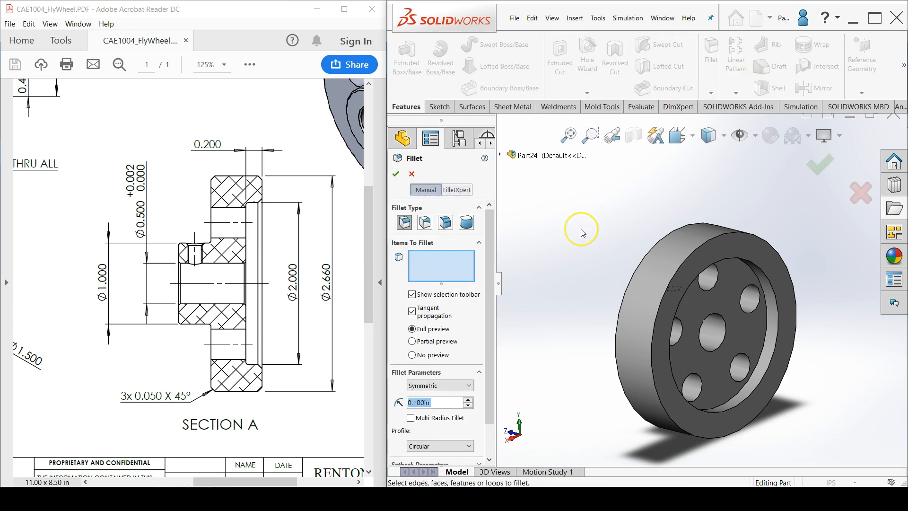
pyautogui.write('.032')
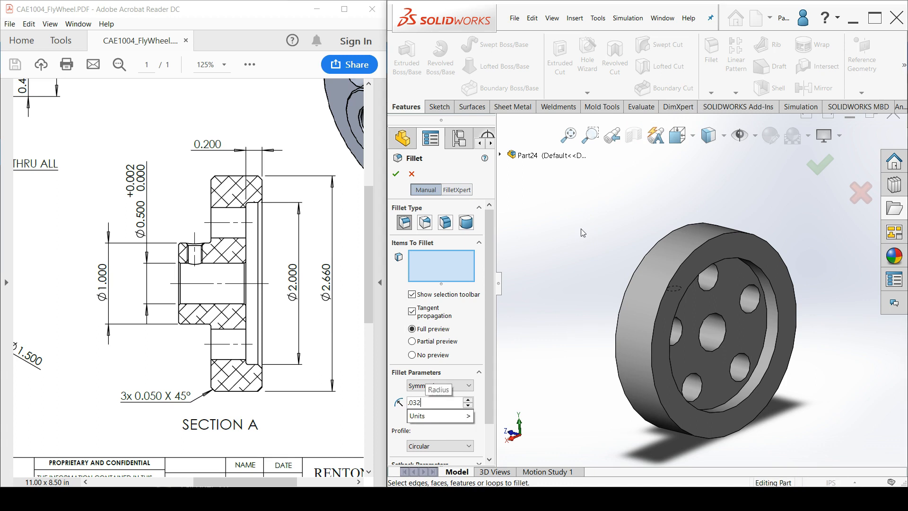
pyautogui.press('Return')
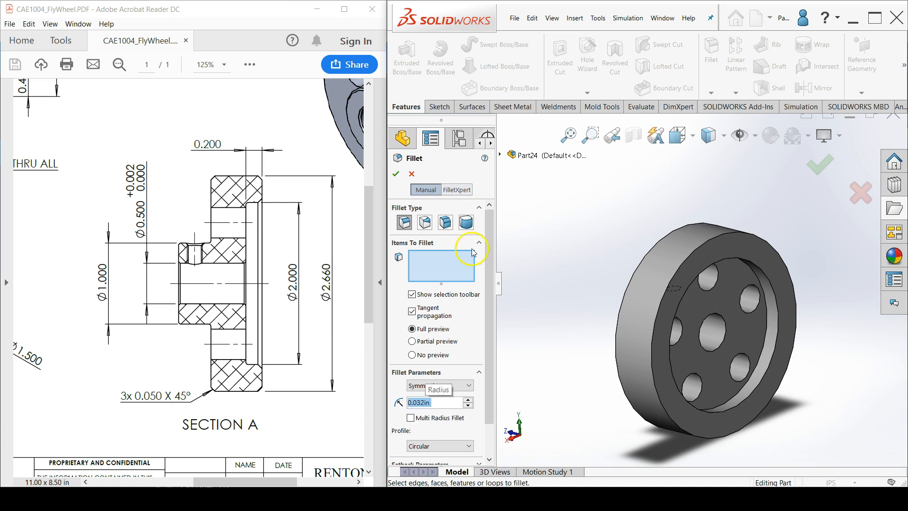
pyautogui.moveTo(369, 254); pyautogui.dragTo(367, 370)
pyautogui.moveTo(292, 482); pyautogui.dragTo(206, 483)
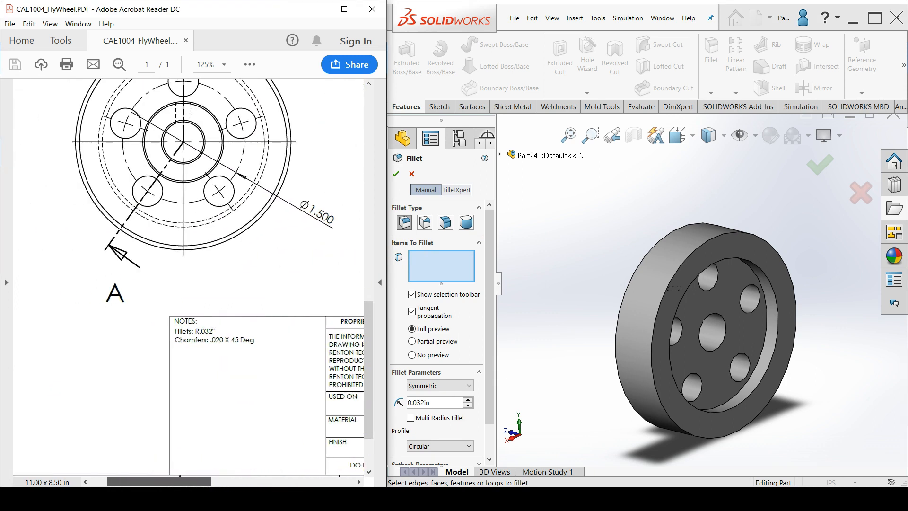
pyautogui.moveTo(193, 364)
pyautogui.mouseDown()
pyautogui.moveTo(232, 364)
pyautogui.moveTo(239, 344)
pyautogui.moveTo(176, 361)
pyautogui.mouseUp()
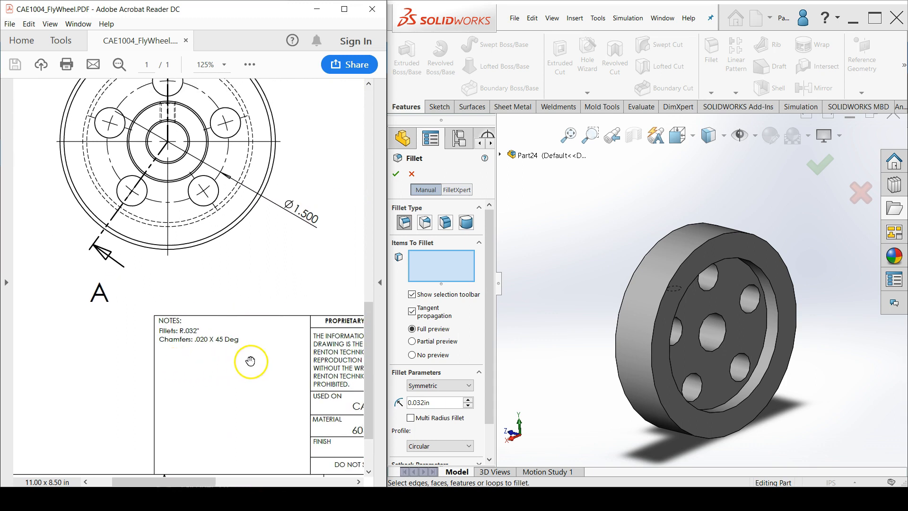
pyautogui.doubleClick(418, 402)
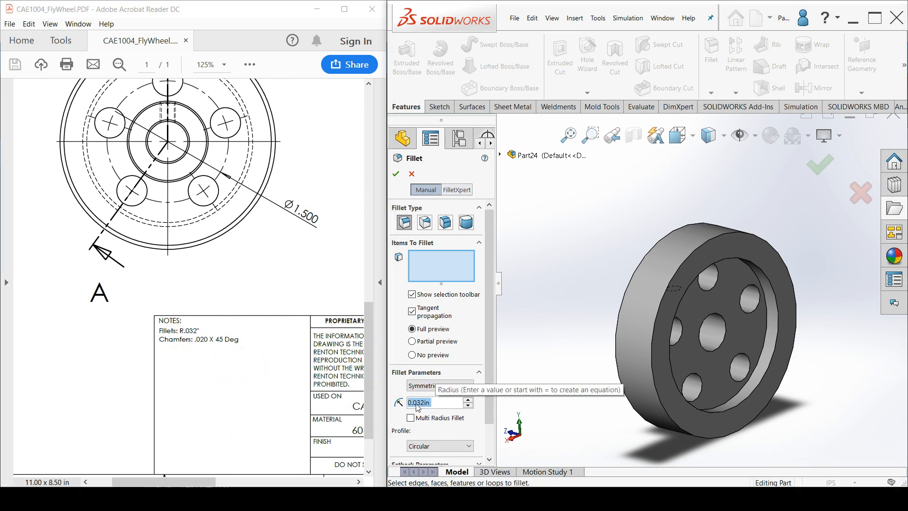
pyautogui.click(757, 281)
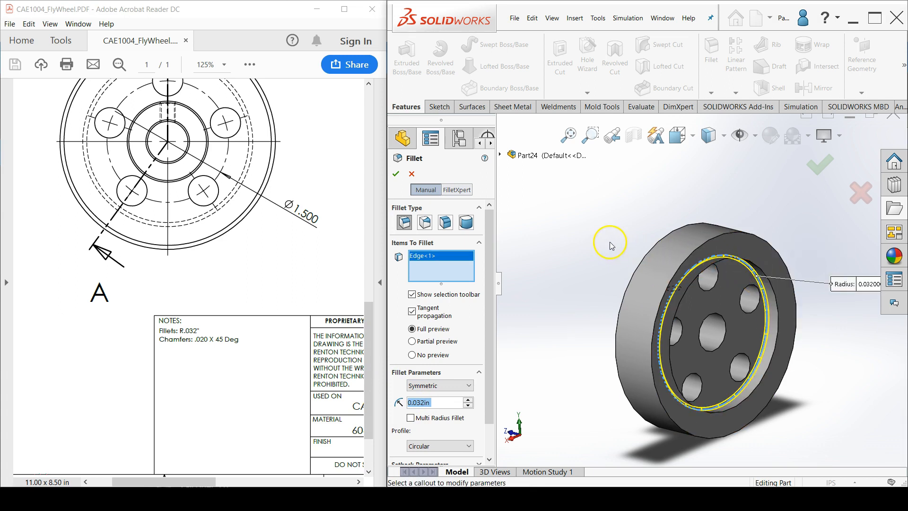
pyautogui.moveTo(610, 236); pyautogui.dragTo(652, 237, button='middle')
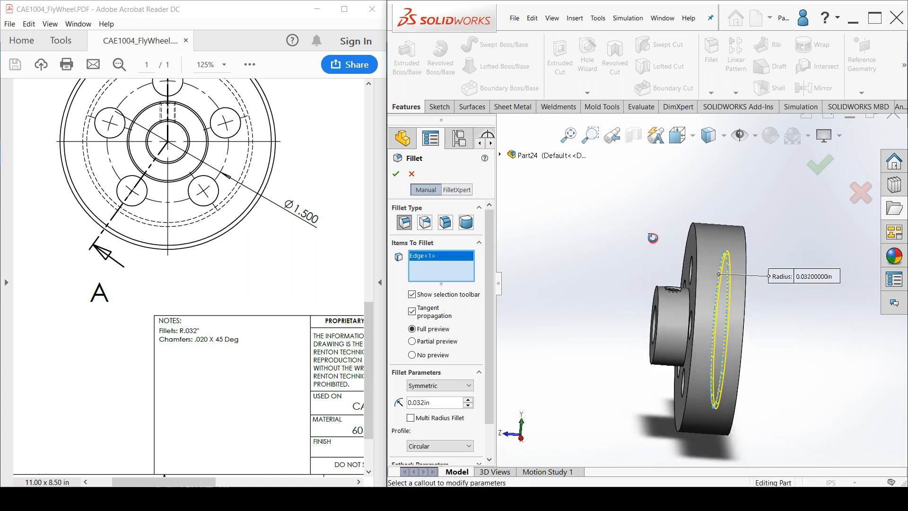
pyautogui.click(691, 297)
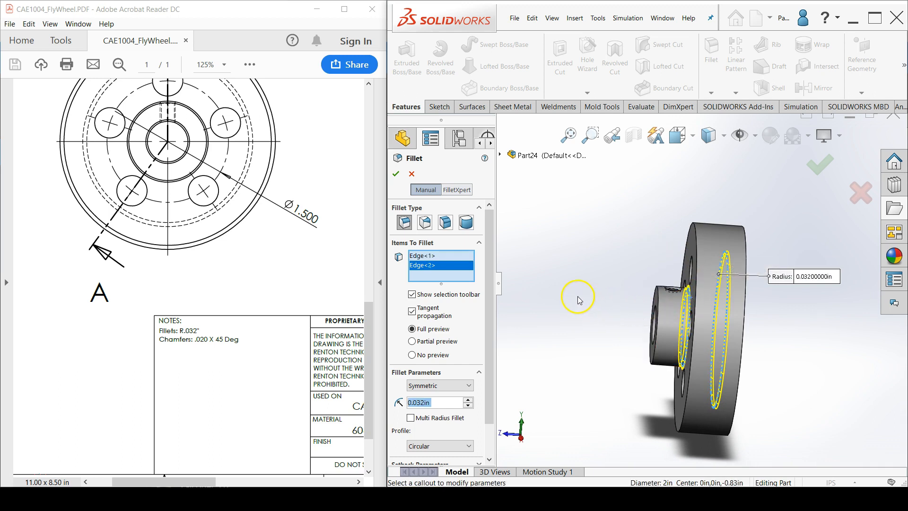
pyautogui.click(396, 175)
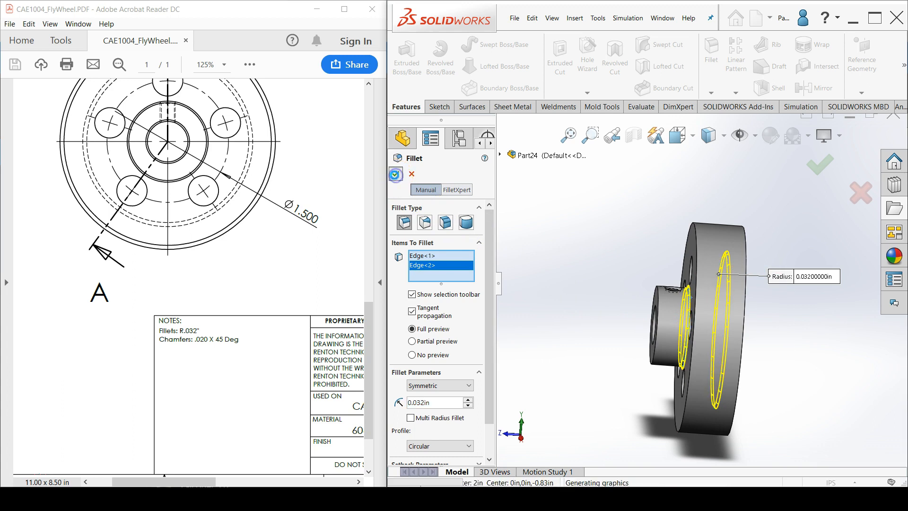
# Set up a 0.050 in x 45° chamfer on the outer rim face and the recess's opening edge, per the section view
pyautogui.moveTo(593, 265); pyautogui.dragTo(564, 282, button='middle')
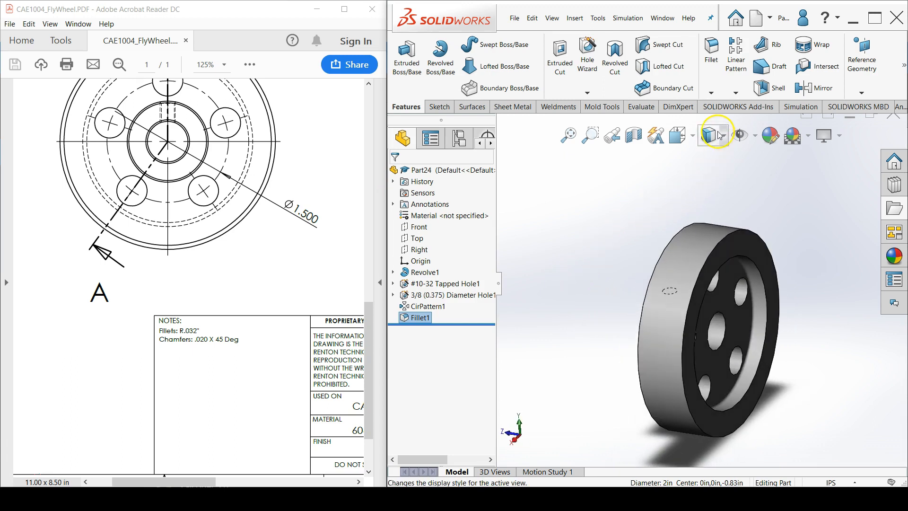
pyautogui.click(710, 92)
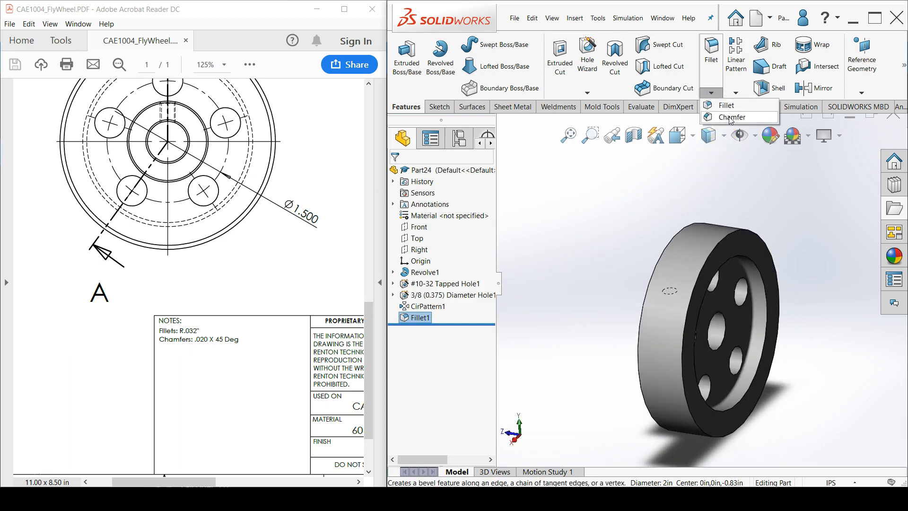
pyautogui.click(744, 122)
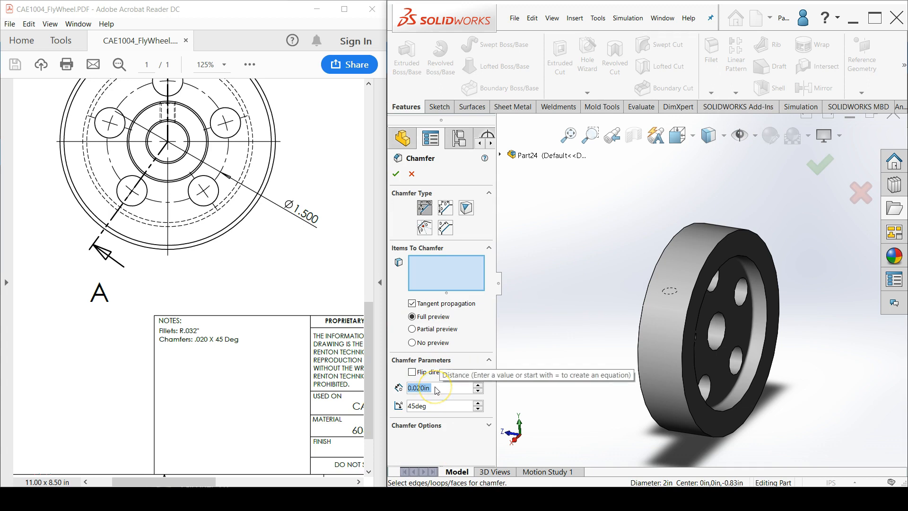
pyautogui.moveTo(203, 482); pyautogui.dragTo(270, 483)
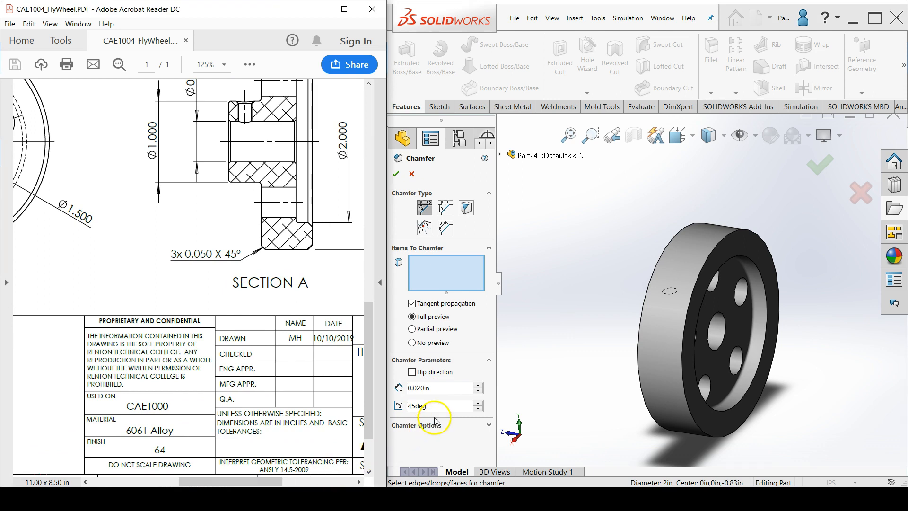
pyautogui.click(438, 388)
pyautogui.write('.050')
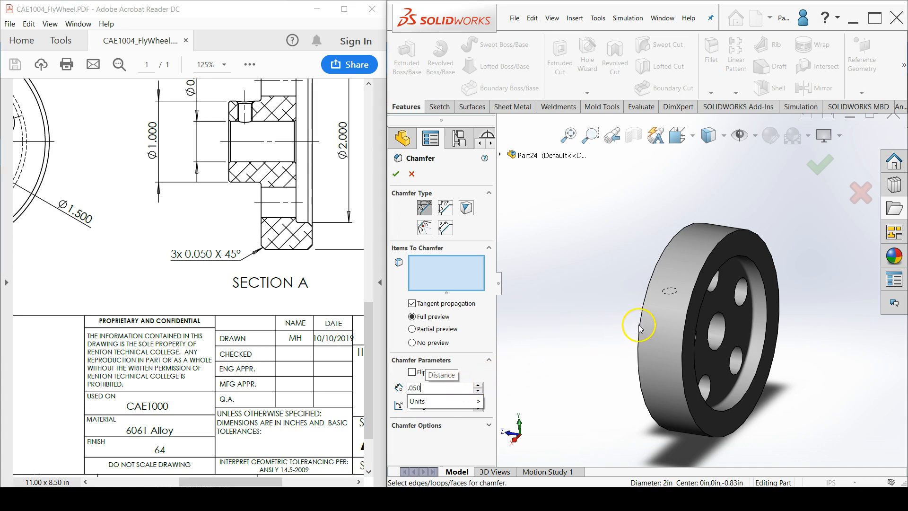
pyautogui.click(665, 313)
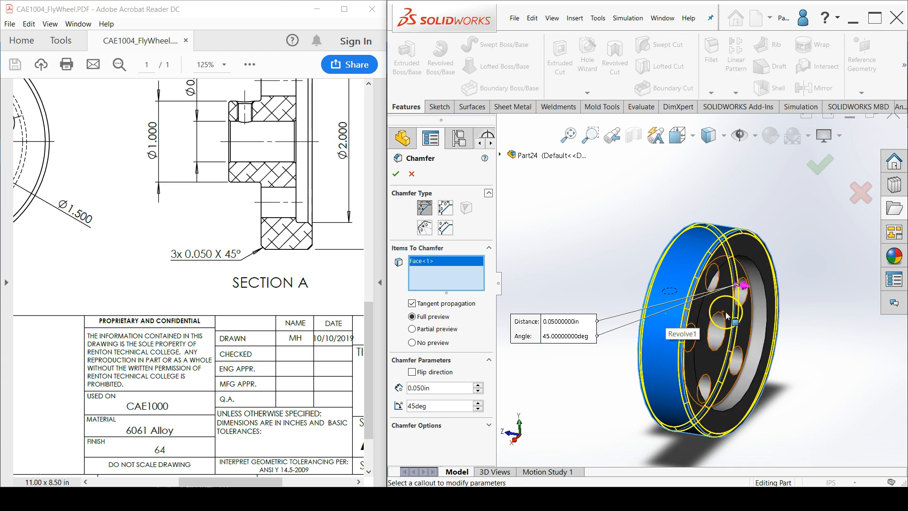
pyautogui.click(768, 321)
pyautogui.moveTo(797, 306); pyautogui.dragTo(794, 286, button='middle')
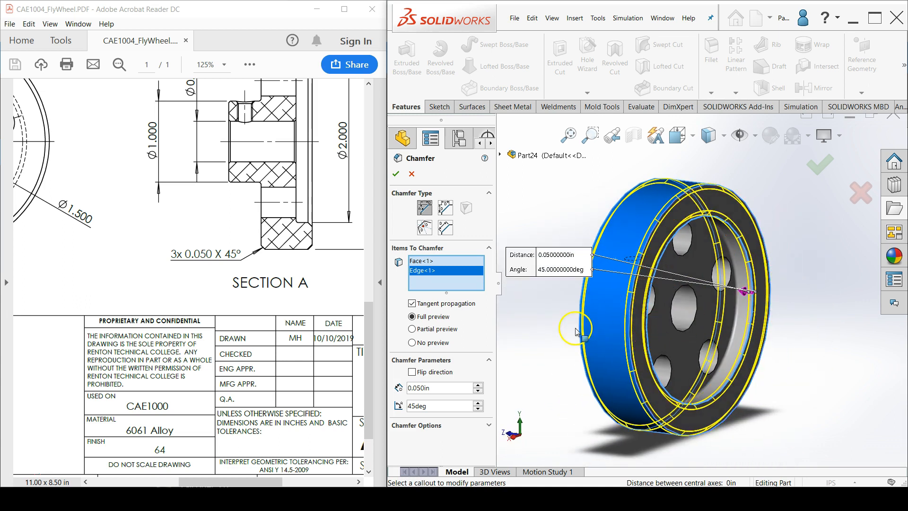
# Compare the chamfer's partial and full previews, keep the full preview, and apply the chamfer
pyautogui.click(414, 330)
pyautogui.click(412, 343)
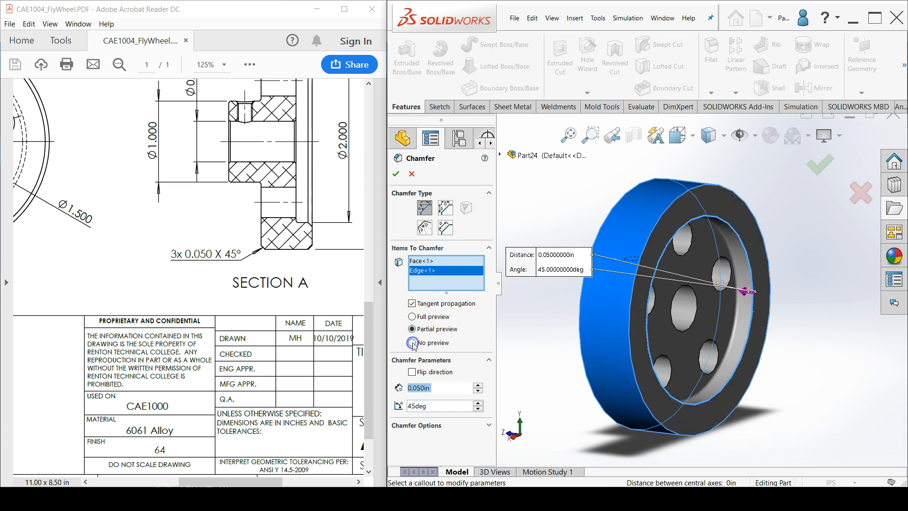
pyautogui.click(413, 329)
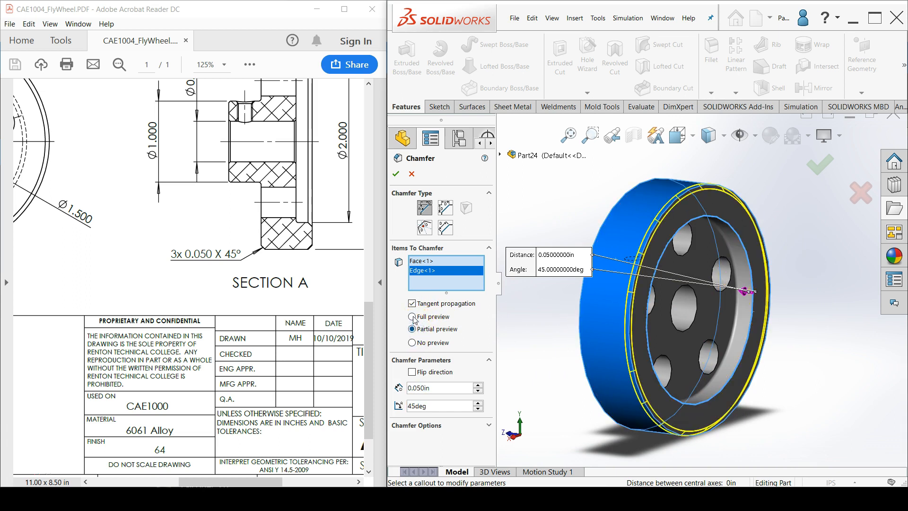
pyautogui.click(412, 317)
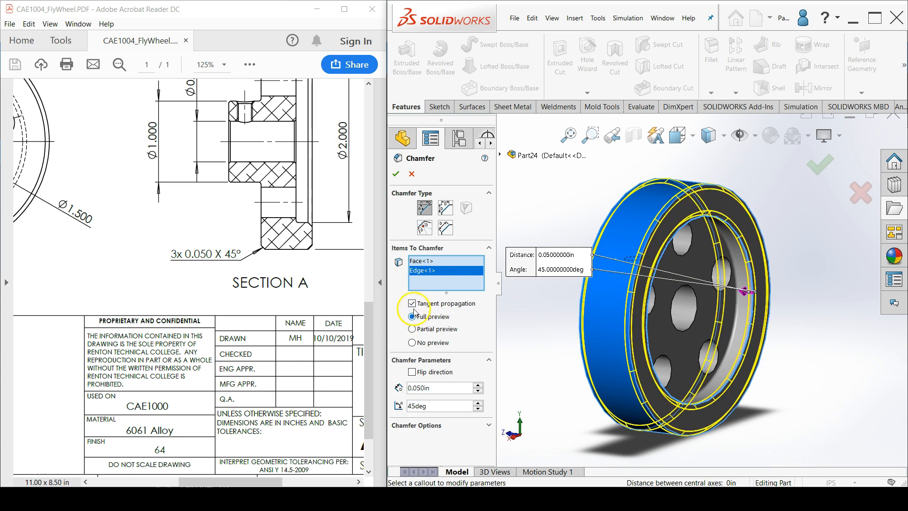
pyautogui.click(396, 175)
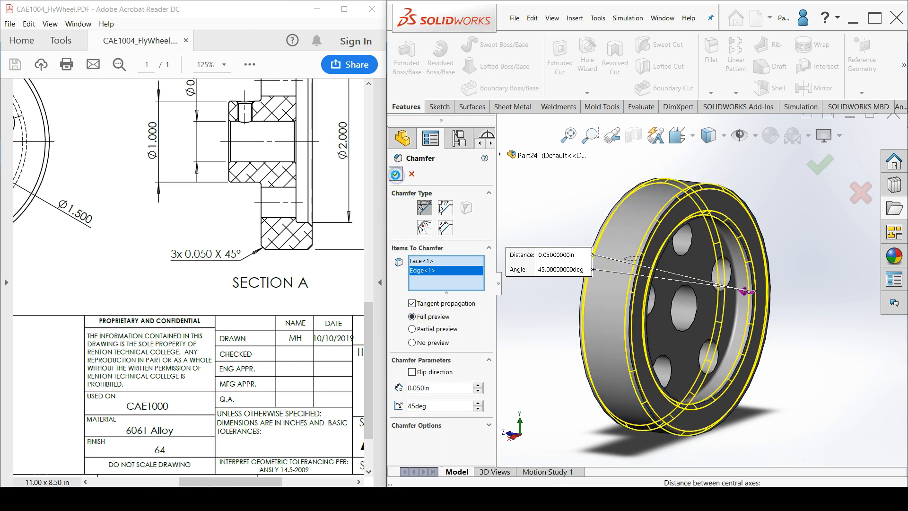
pyautogui.click(530, 203)
# Start another chamfer and set its distance to 0.020 in, per the chamfer note on the drawing
pyautogui.moveTo(530, 204); pyautogui.dragTo(518, 222, button='middle')
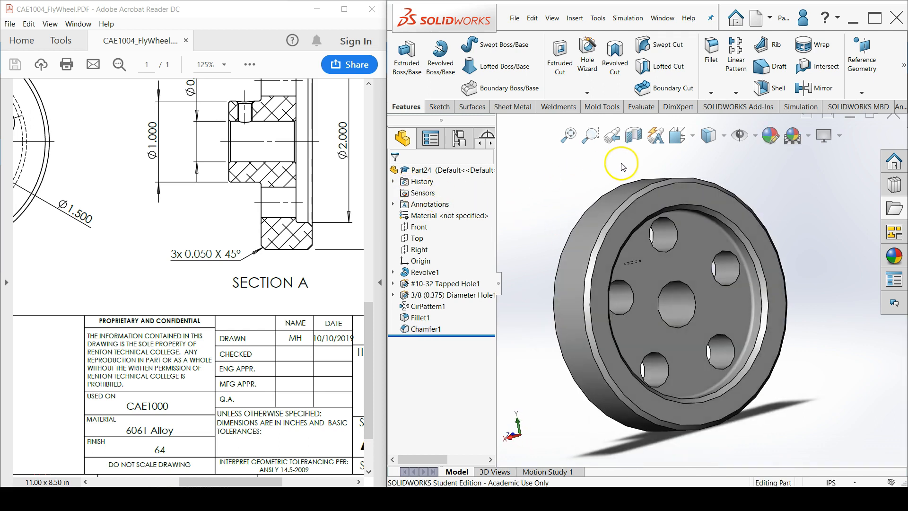
pyautogui.click(710, 93)
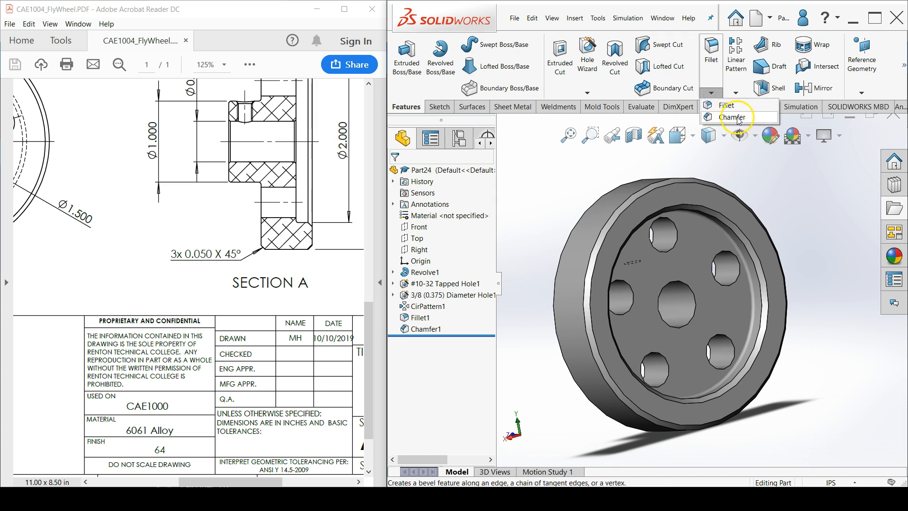
pyautogui.click(755, 118)
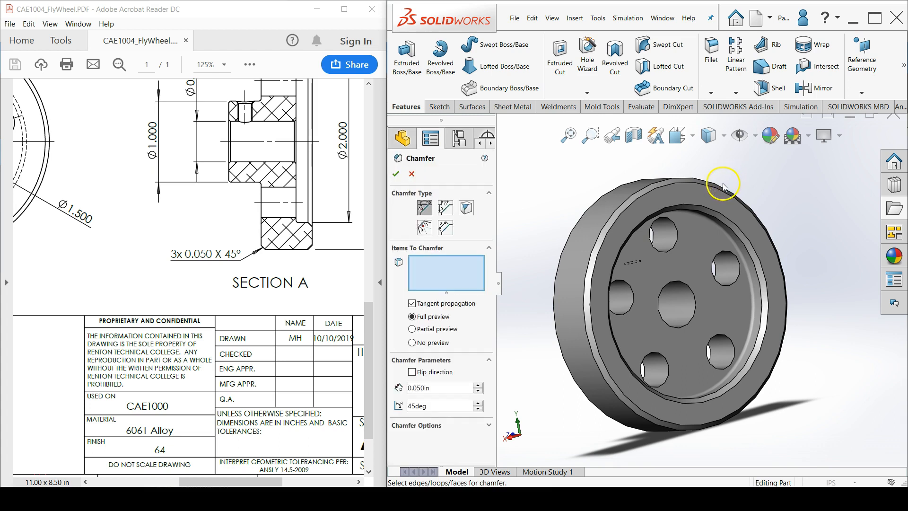
pyautogui.moveTo(270, 482); pyautogui.dragTo(216, 481)
pyautogui.click(452, 390)
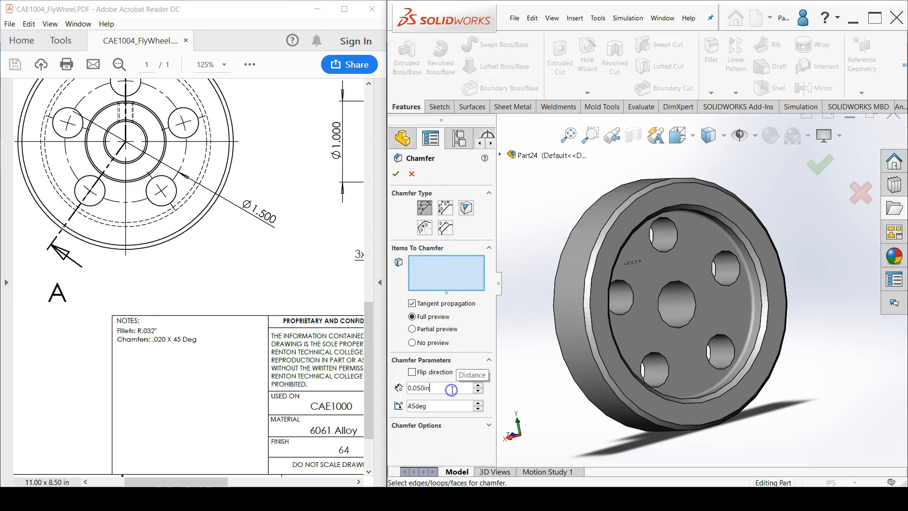
pyautogui.write('.020')
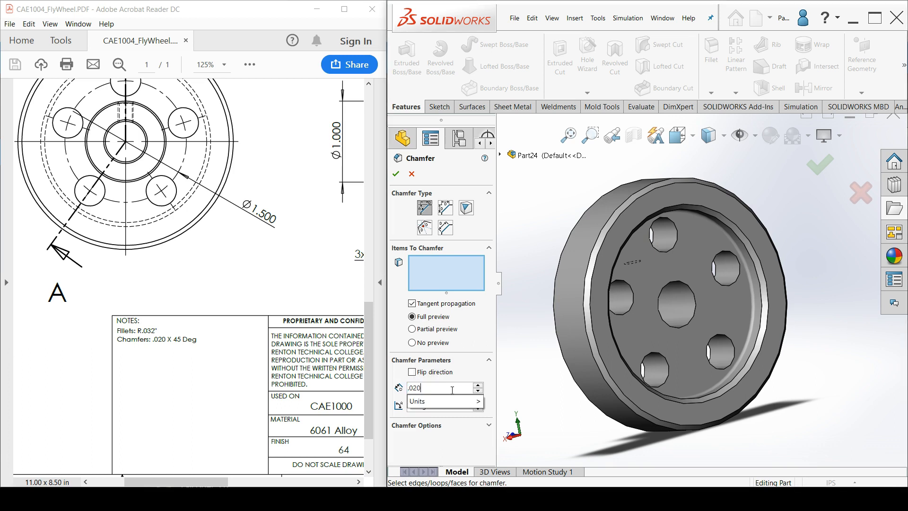
pyautogui.press('Return')
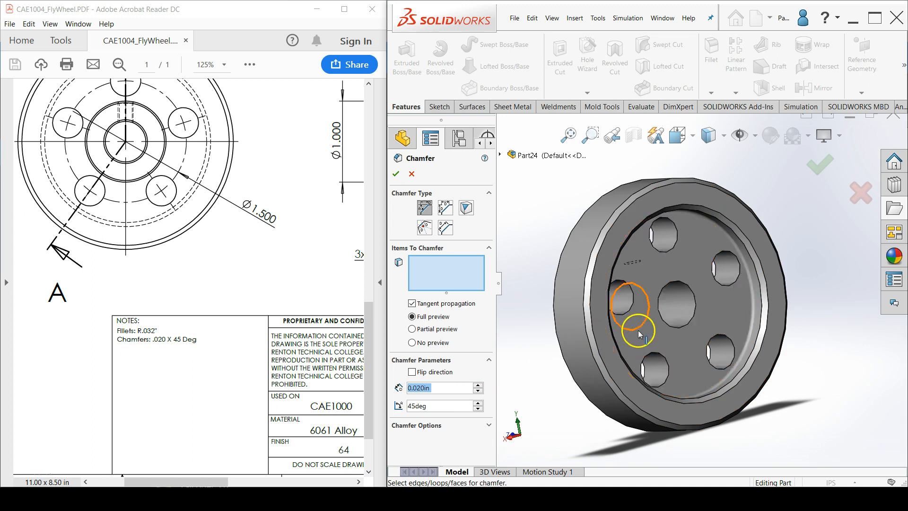
# Chamfer both end edges of the center bore and the outer edge of the hub's end face at 0.020 in x 45°
pyautogui.click(670, 329)
pyautogui.moveTo(670, 330); pyautogui.dragTo(628, 328, button='middle')
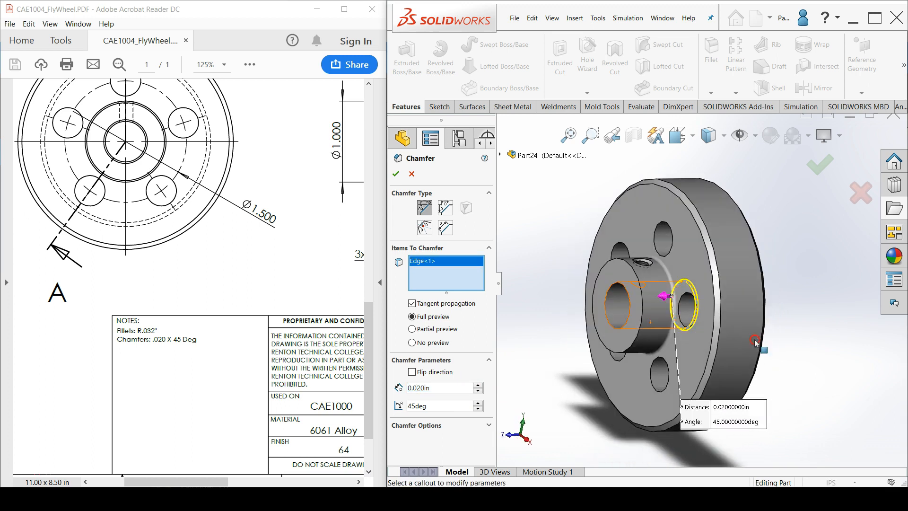
pyautogui.click(617, 326)
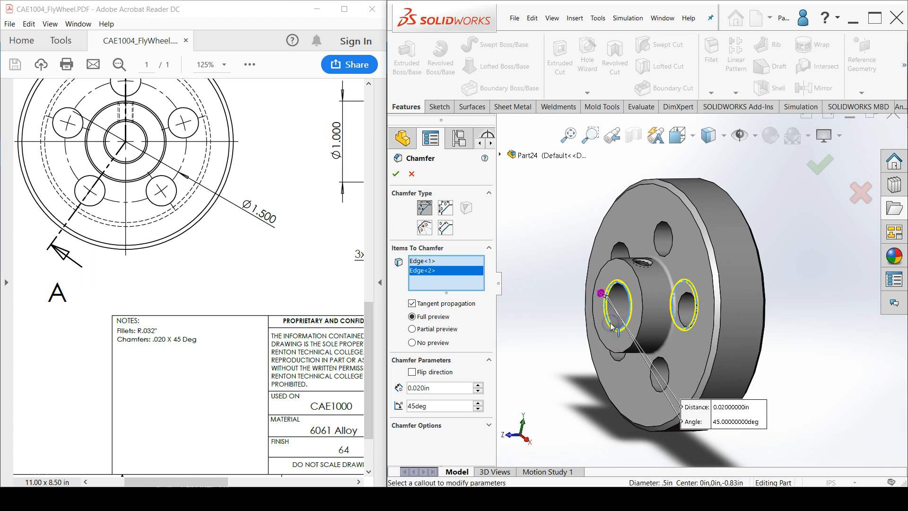
pyautogui.click(642, 323)
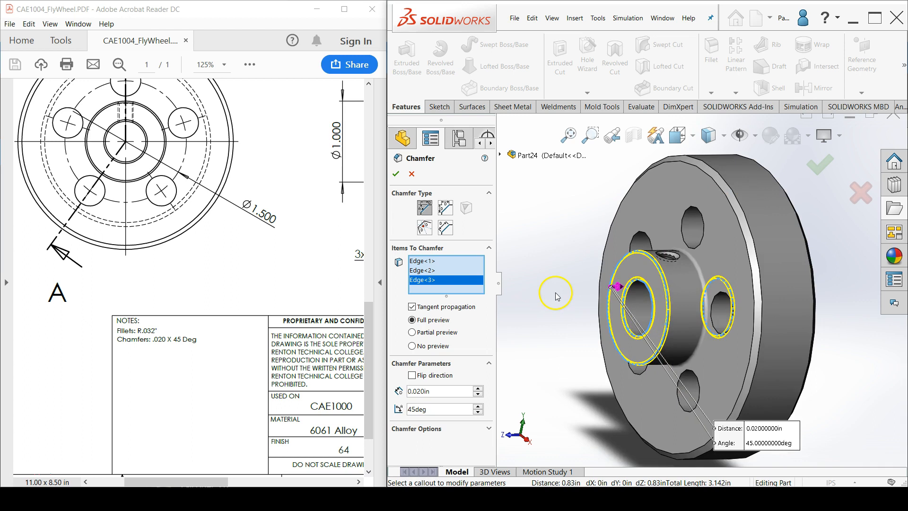
pyautogui.scroll(-5, 567, 293)
pyautogui.moveTo(573, 295)
pyautogui.mouseDown(button='middle')
pyautogui.moveTo(543, 291)
pyautogui.moveTo(591, 288)
pyautogui.moveTo(561, 279)
pyautogui.moveTo(587, 285)
pyautogui.mouseUp(button='middle')
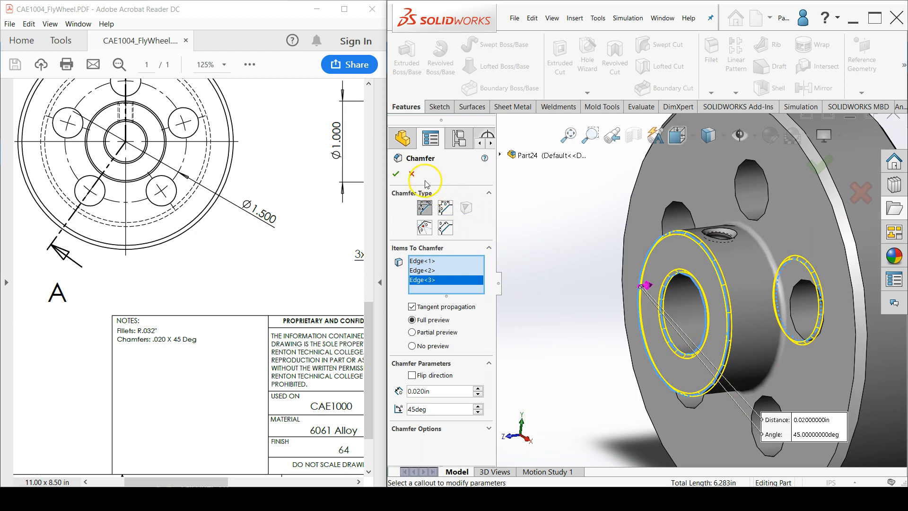
pyautogui.click(396, 174)
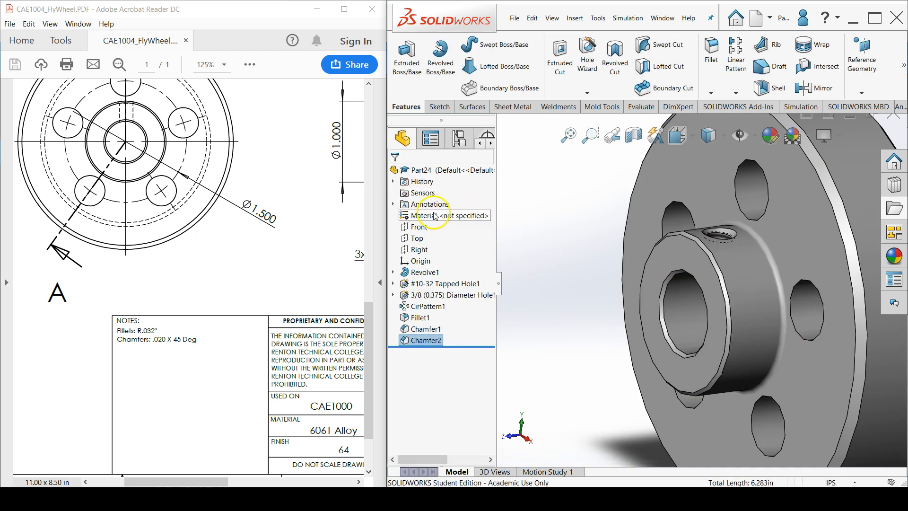
# Assign the 6061 Alloy material from the Aluminium Alloys category to the flywheel part, matching the drawing's title block
pyautogui.rightClick(433, 215)
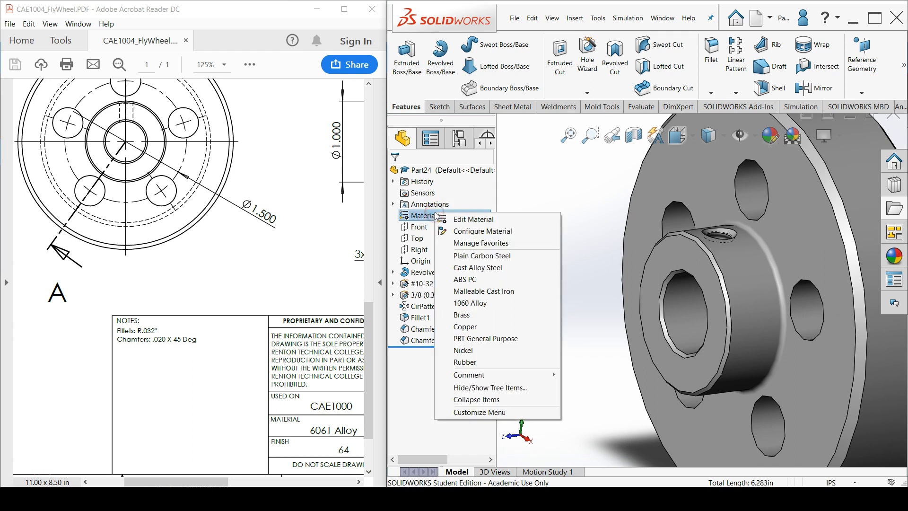
pyautogui.click(469, 220)
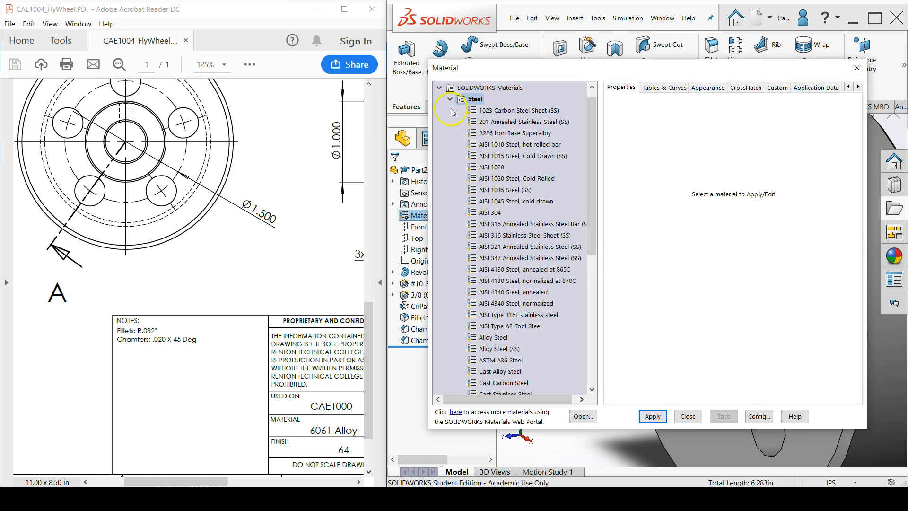
pyautogui.click(451, 100)
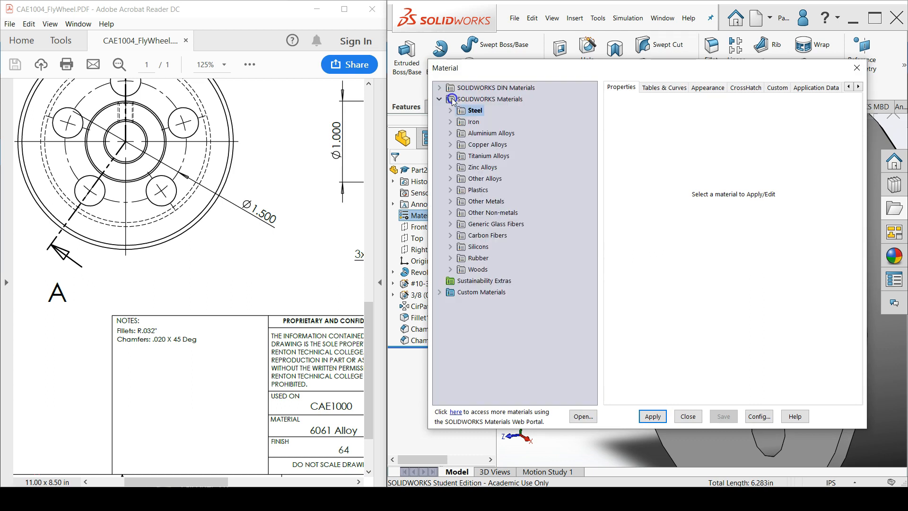
pyautogui.click(451, 133)
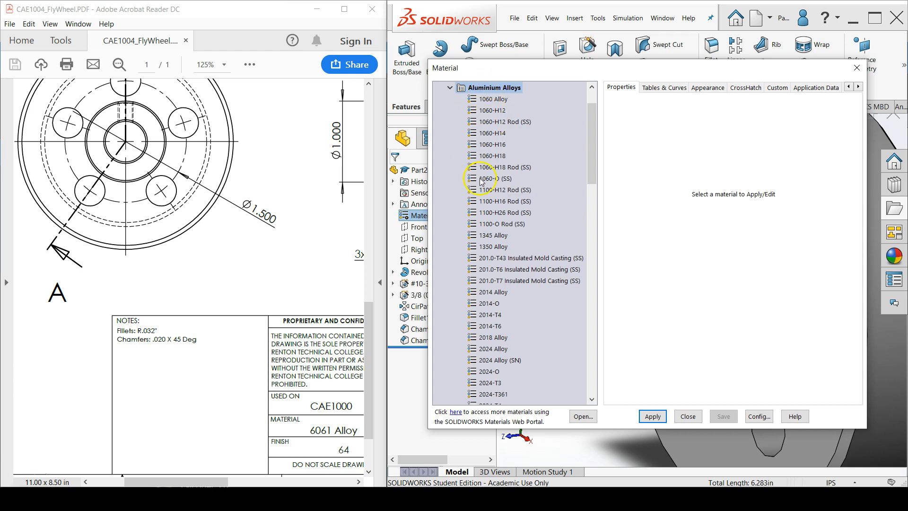
pyautogui.scroll(-12, 487, 280)
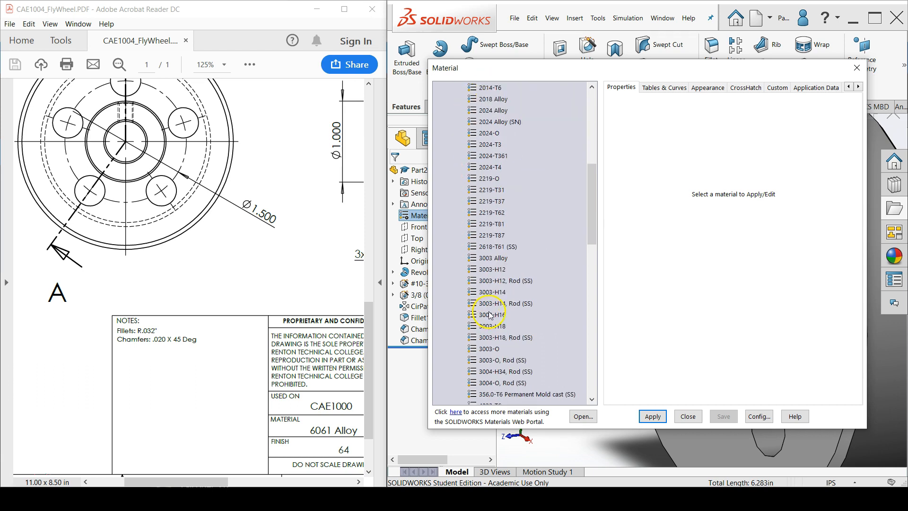
pyautogui.scroll(-5, 490, 315)
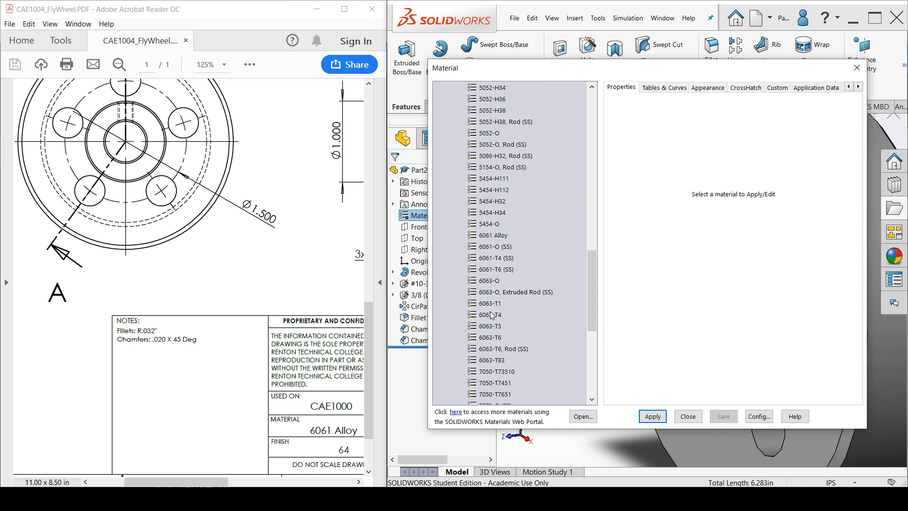
pyautogui.click(503, 237)
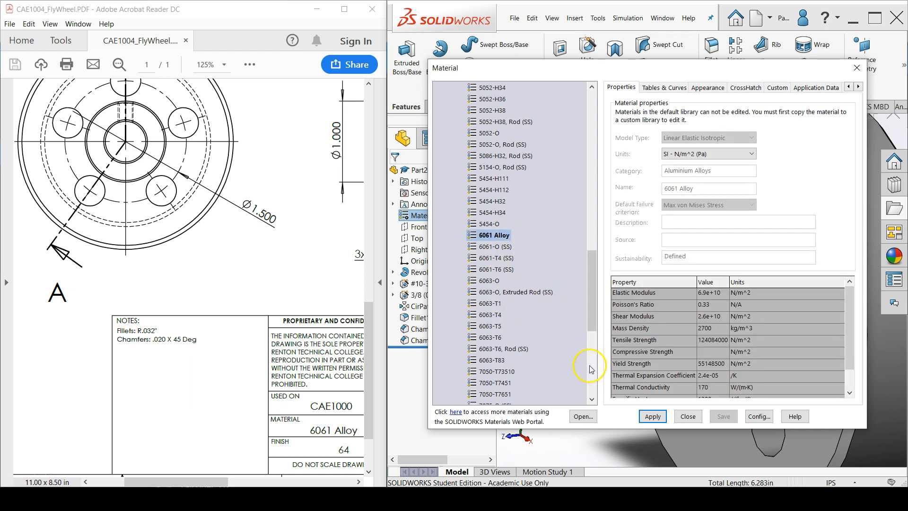
pyautogui.click(658, 418)
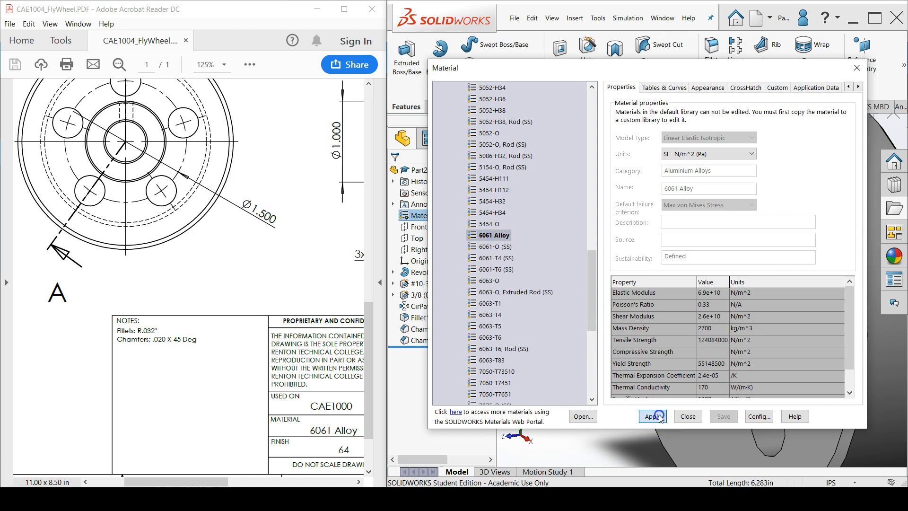
pyautogui.click(688, 416)
pyautogui.moveTo(772, 363); pyautogui.dragTo(802, 272, button='middle')
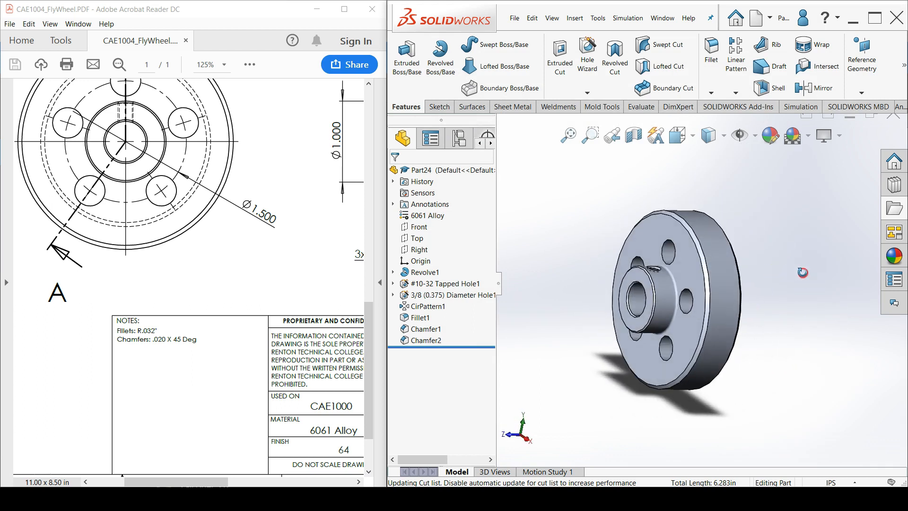